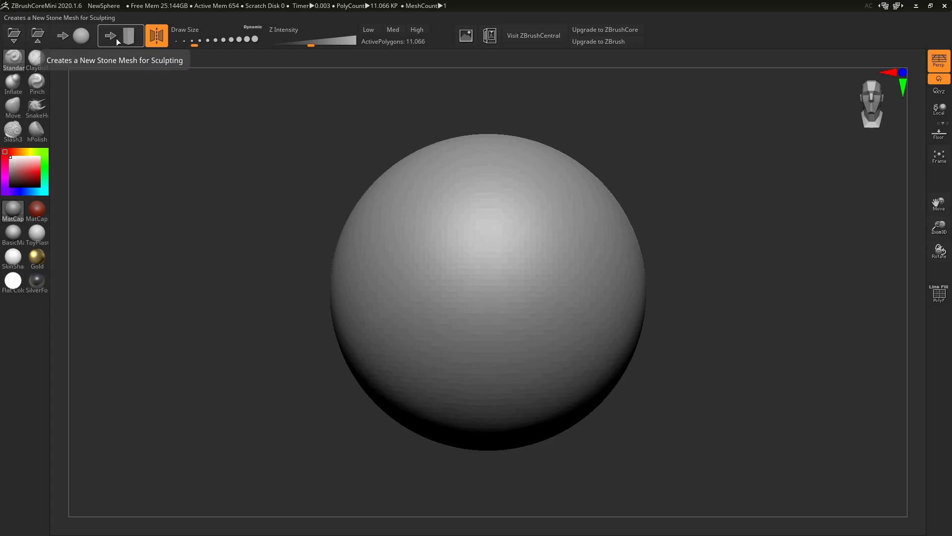
- Create a new stone mesh for sculpting, discarding the changes to the current project
click(120, 36)
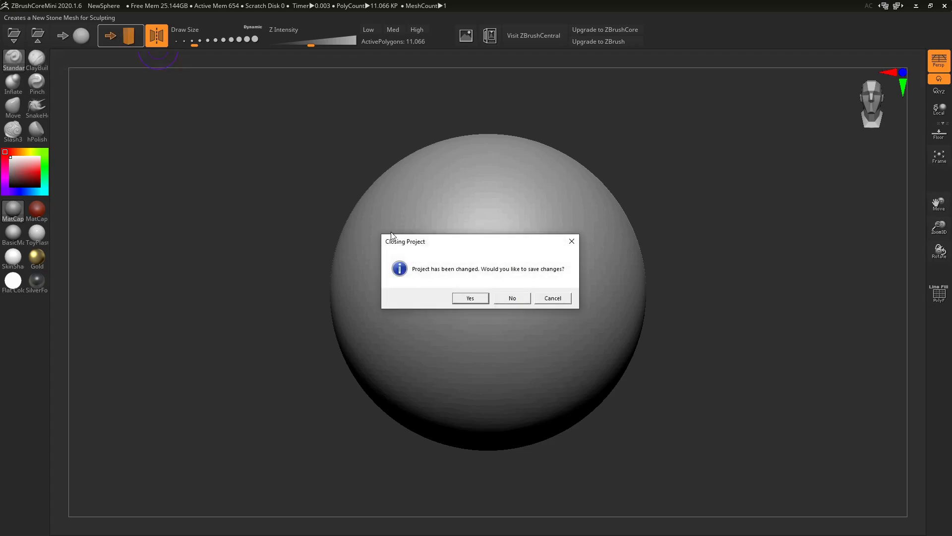
click(520, 299)
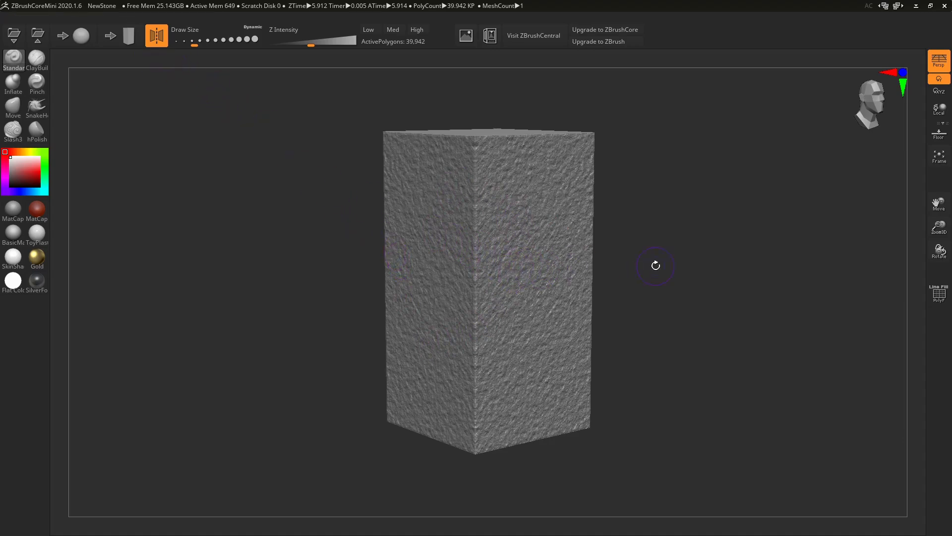
- Create a new sphere mesh without saving the stone, and sculpt two mirrored raised vertical eyes with the Standard brush
click(77, 37)
click(527, 298)
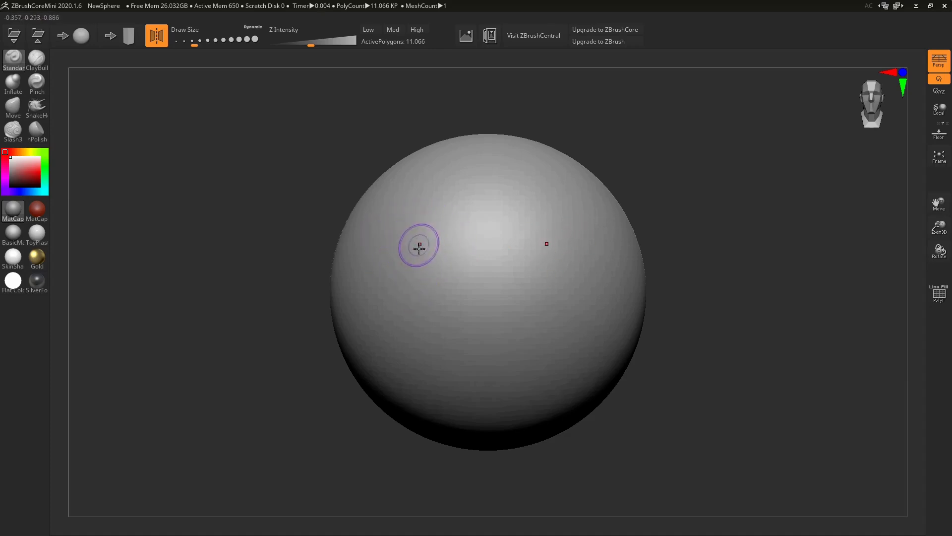
mouse_move(423, 249)
mouse_down()
mouse_move(419, 264)
mouse_move(424, 221)
mouse_move(419, 268)
mouse_up()
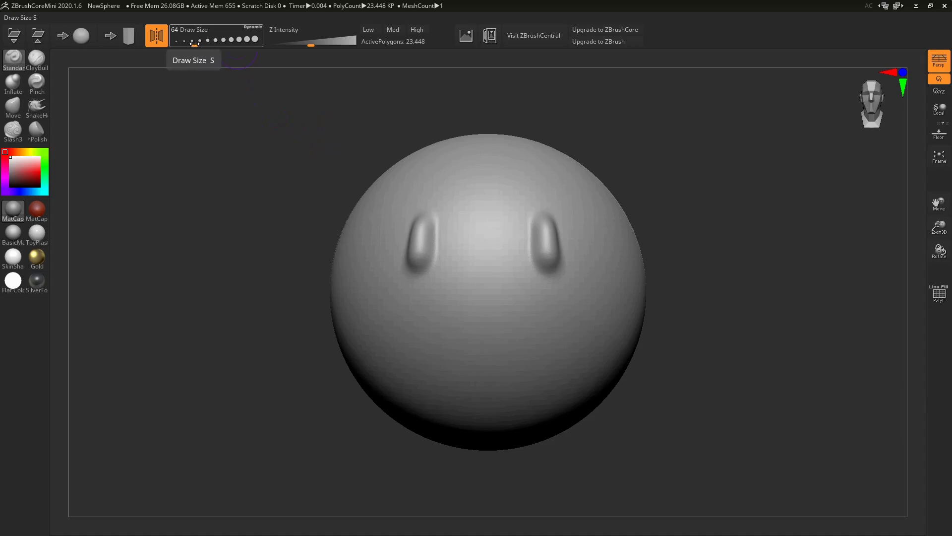
- Enlarge the Standard brush and build up a round nose centred just below the eyes
drag(194, 43, 219, 45)
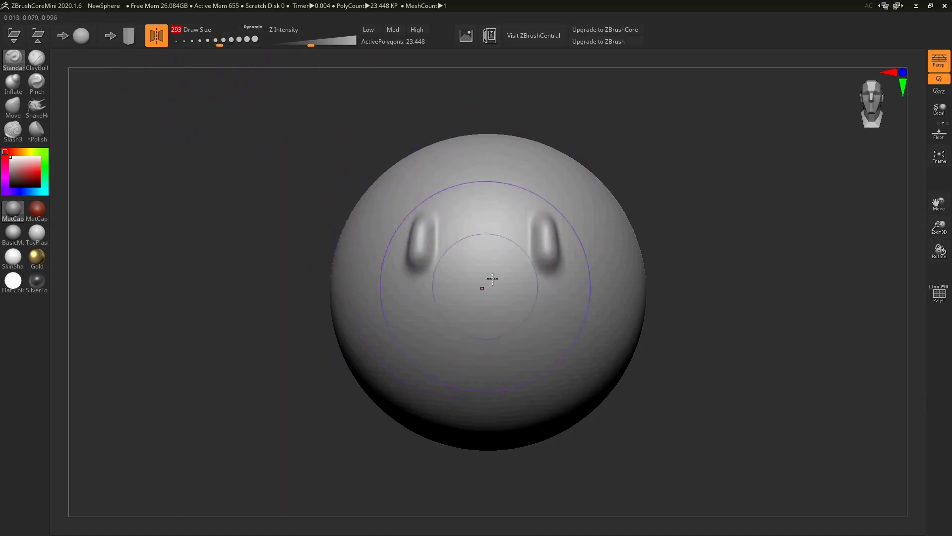
drag(220, 45, 206, 45)
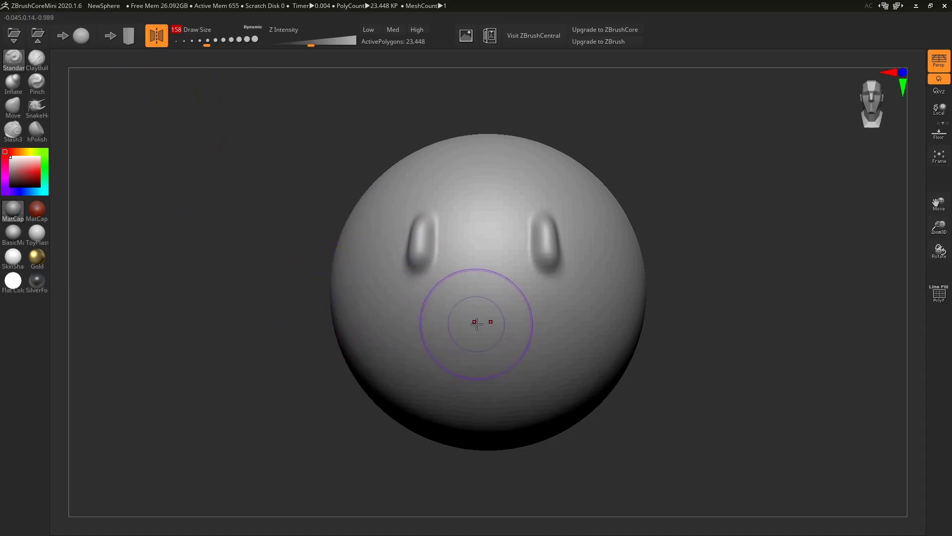
key(s)
mouse_move(484, 327)
mouse_down()
mouse_move(466, 328)
mouse_move(499, 329)
mouse_move(470, 328)
mouse_move(493, 328)
mouse_move(479, 330)
mouse_up()
mouse_move(482, 297)
mouse_down()
mouse_move(495, 289)
mouse_move(483, 305)
mouse_up()
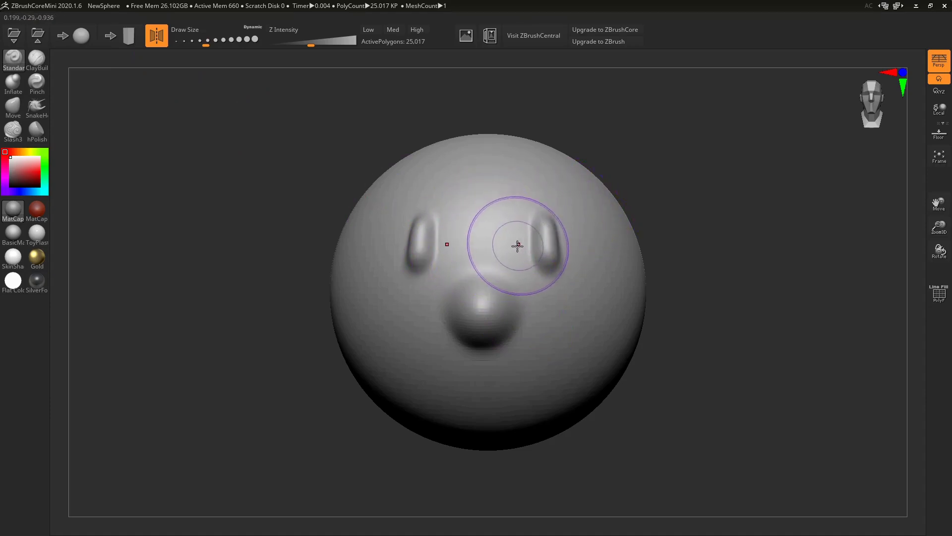
- Reduce the draw size and Z Intensity, and sculpt faint mirrored eyebrows above the eyes
key(bracketleft)
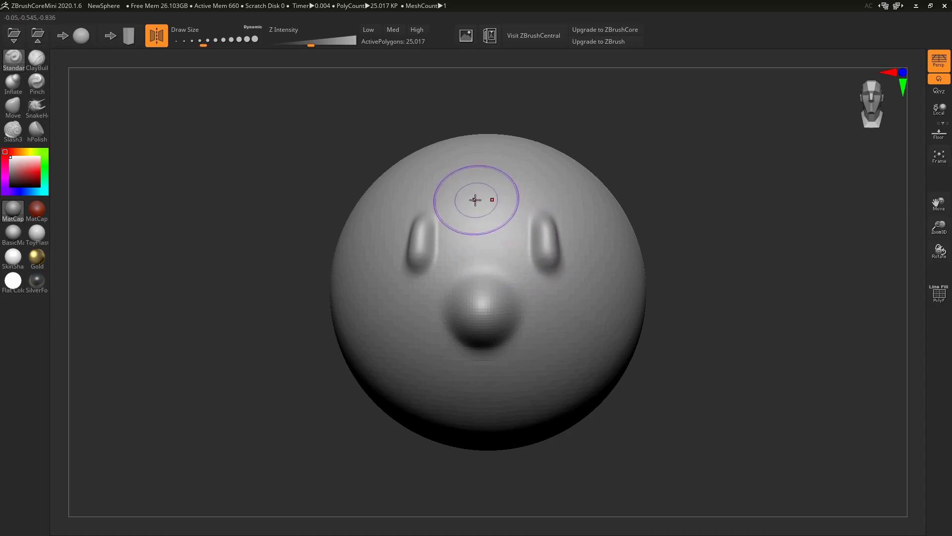
key(bracketleft)
key(bracketleft)
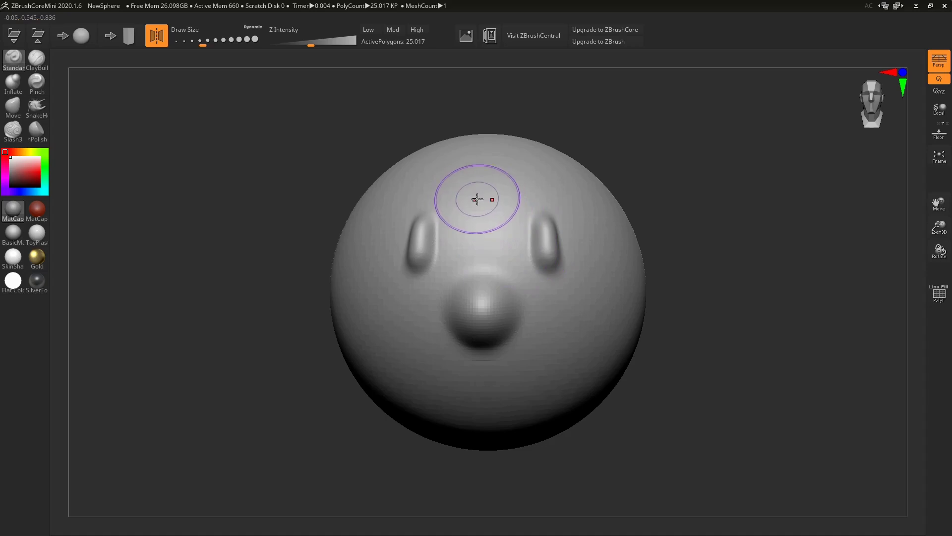
key(bracketleft)
key(bracketright)
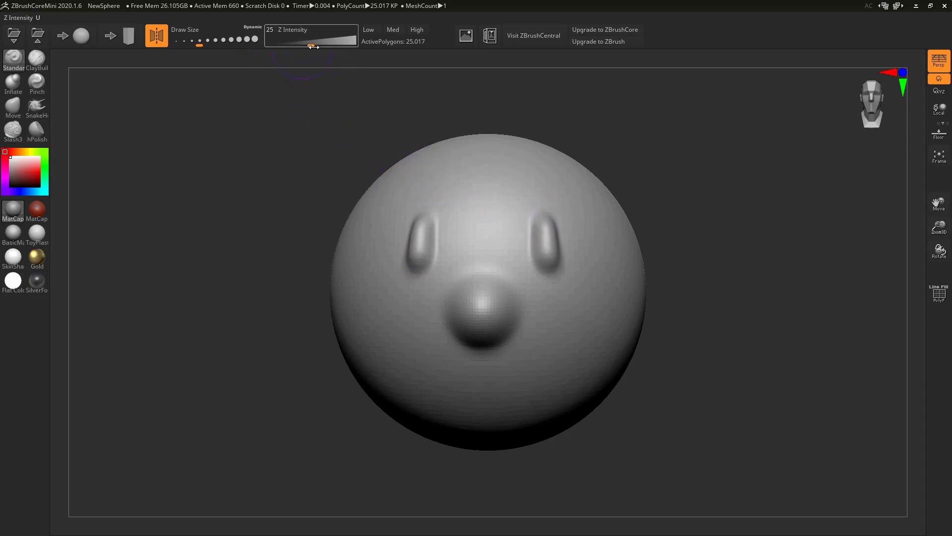
drag(310, 45, 300, 46)
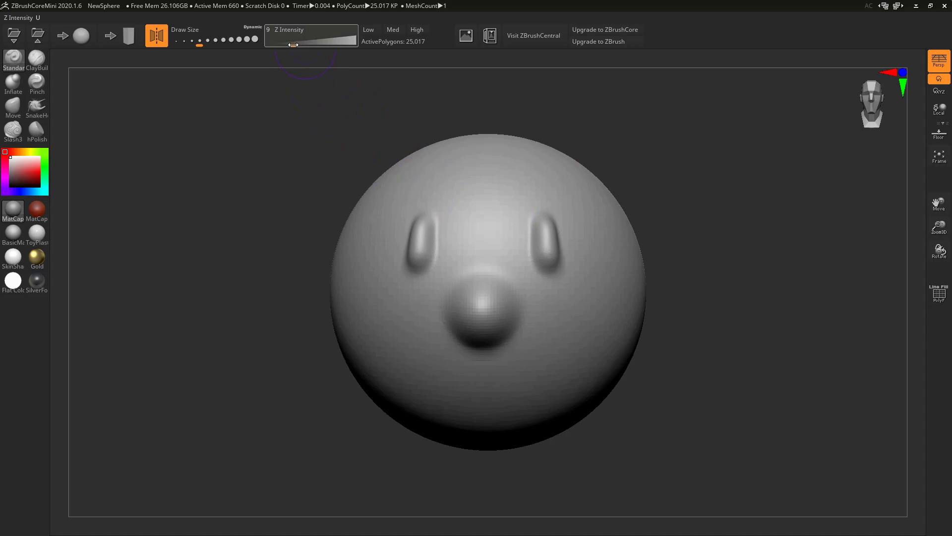
key(s)
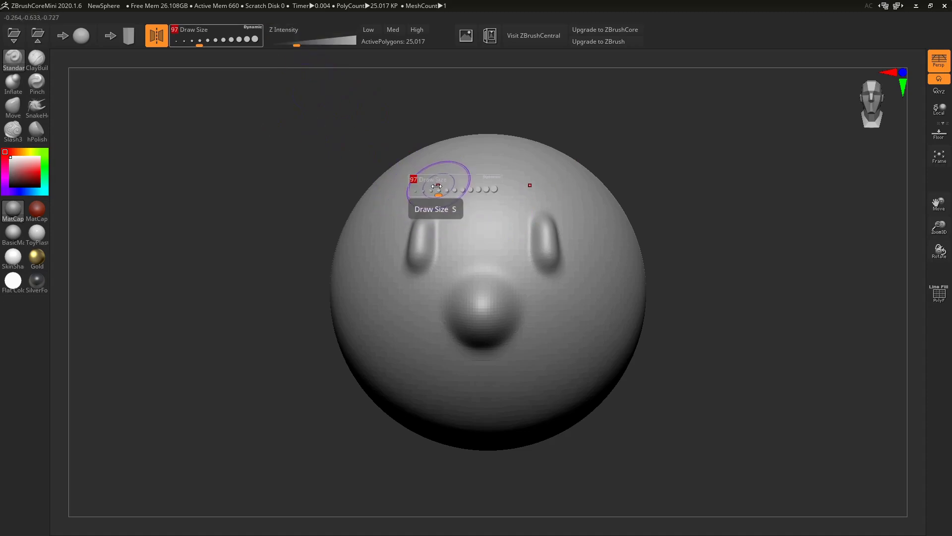
drag(436, 186, 430, 187)
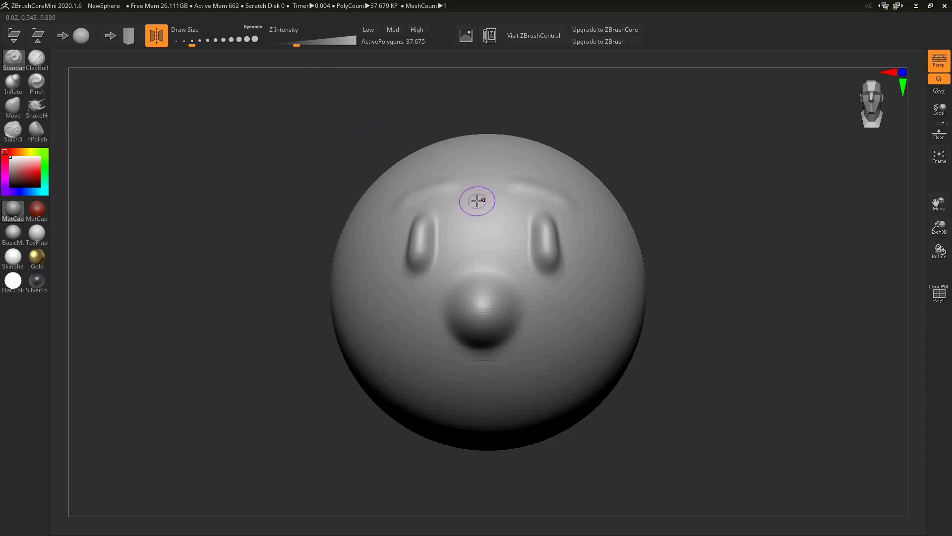
- Sculpt thick eyebrows over the faint ones at Z Intensity 90, and lower the intensity again
key(u)
drag(483, 208, 538, 211)
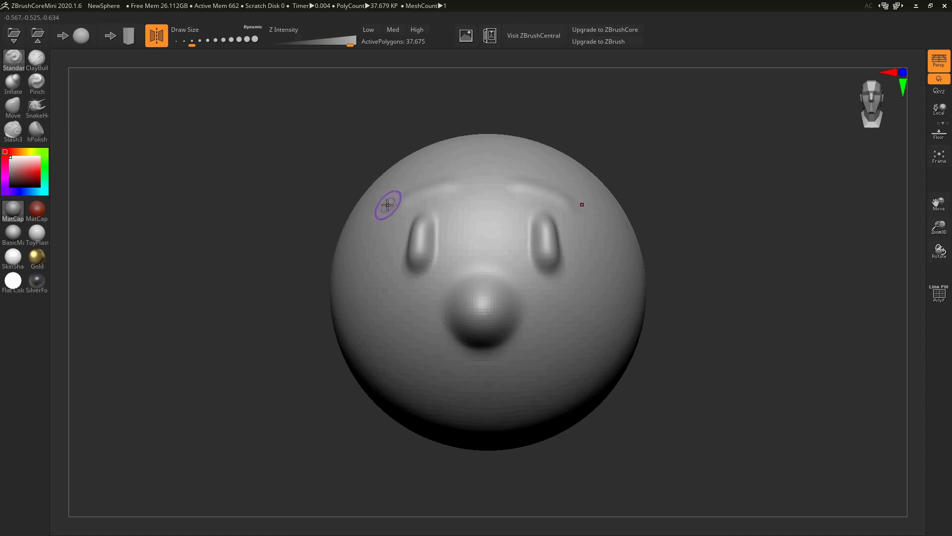
drag(387, 204, 458, 192)
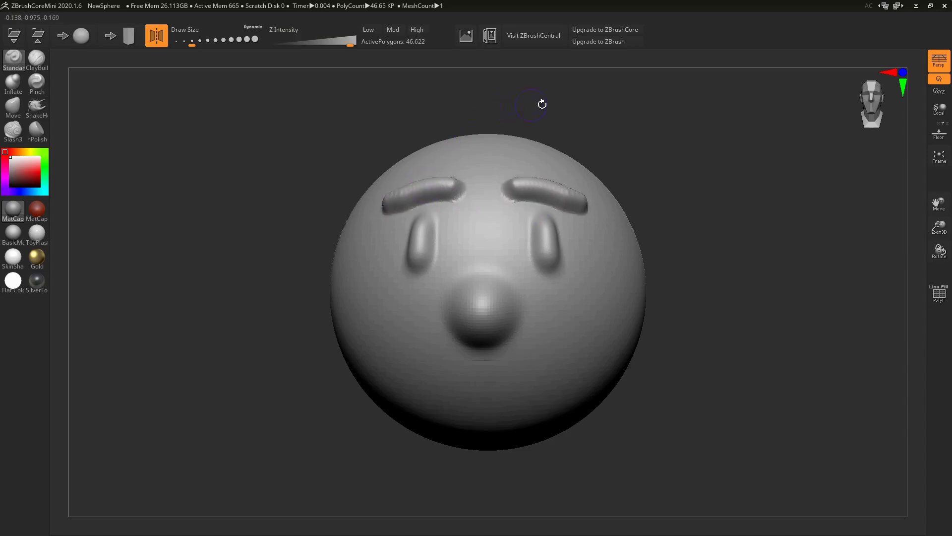
key(u)
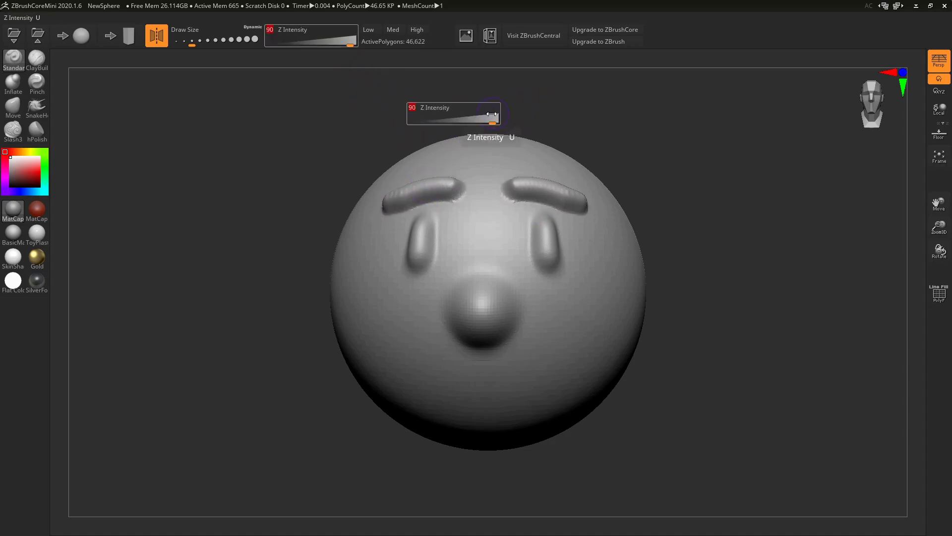
drag(480, 117, 454, 117)
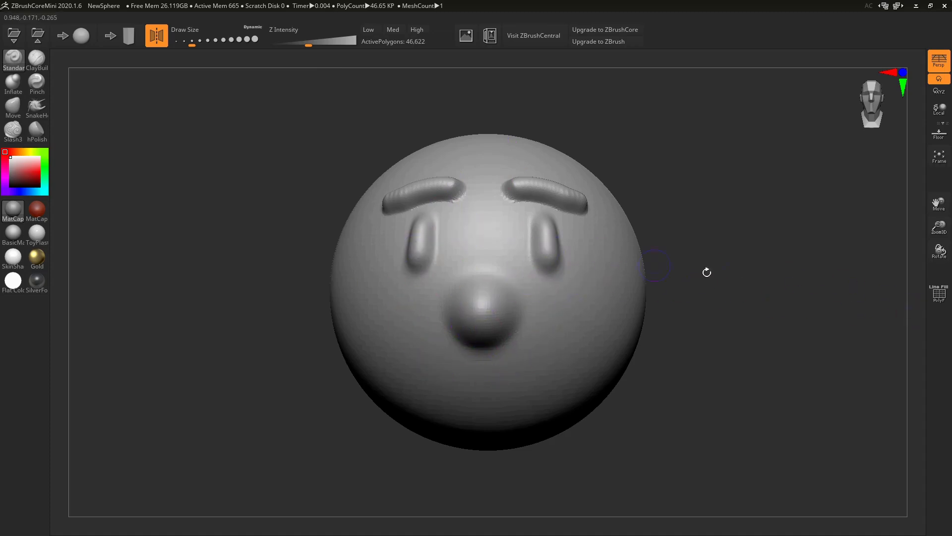
- Show the polygon wireframe to examine mesh density around the eyes, eyebrows and nose, and hide it again
click(940, 300)
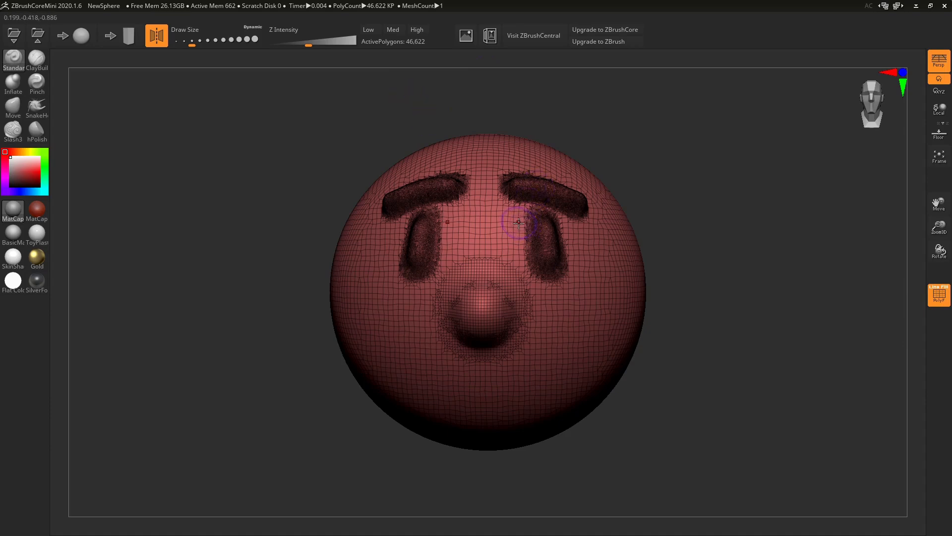
click(937, 294)
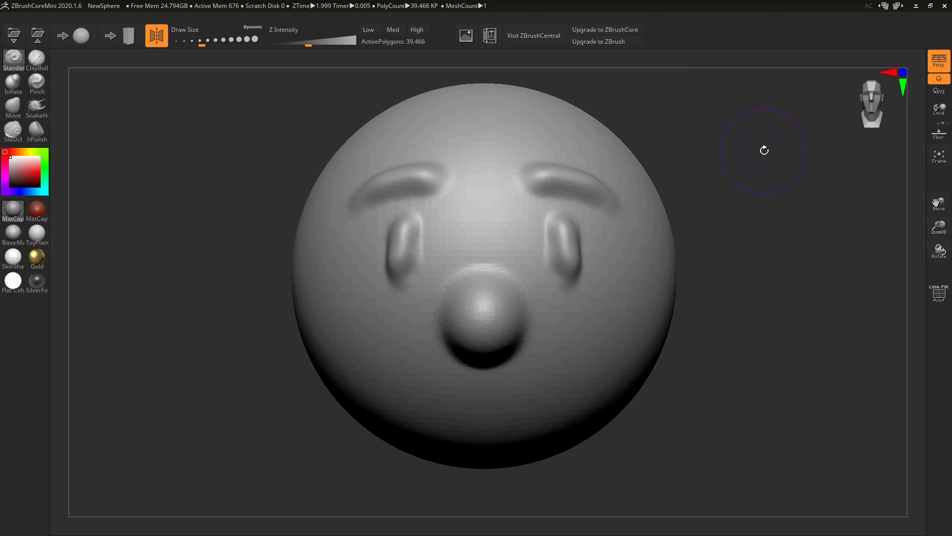
- Display the floor grid beneath the sculpted head
mouse_move(756, 145)
mouse_down()
mouse_move(772, 154)
mouse_move(733, 145)
mouse_move(761, 149)
mouse_move(761, 137)
mouse_up()
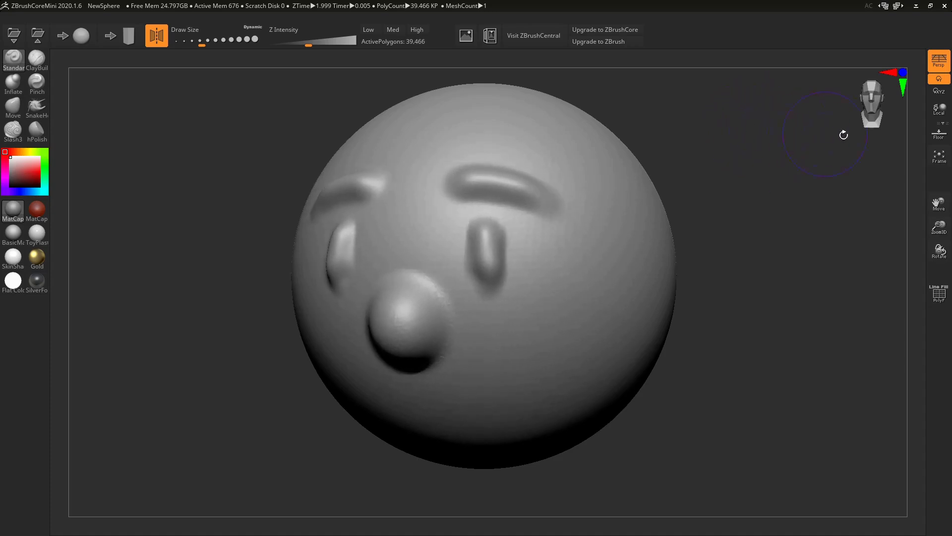
click(941, 136)
drag(785, 288, 780, 291)
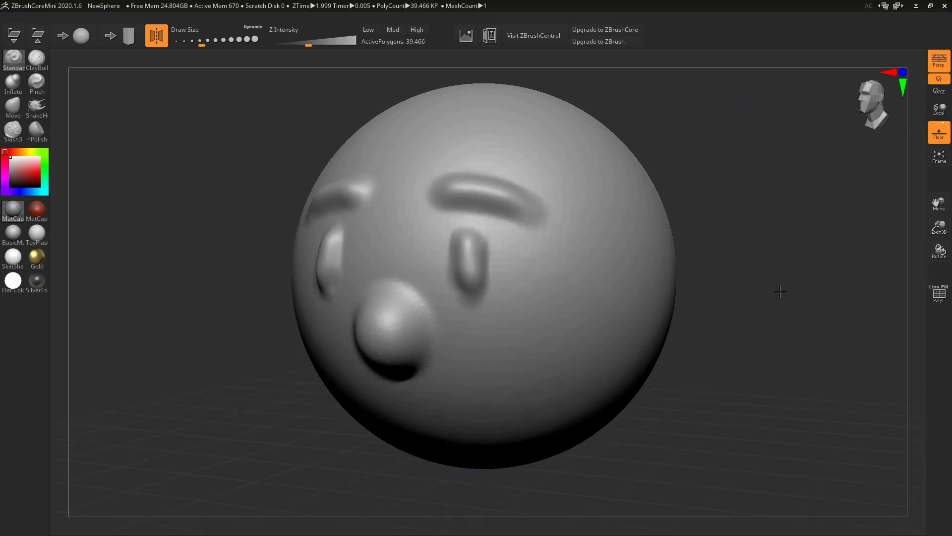
- Compare the head's profile with perspective turned off and on, leaving perspective enabled
click(942, 62)
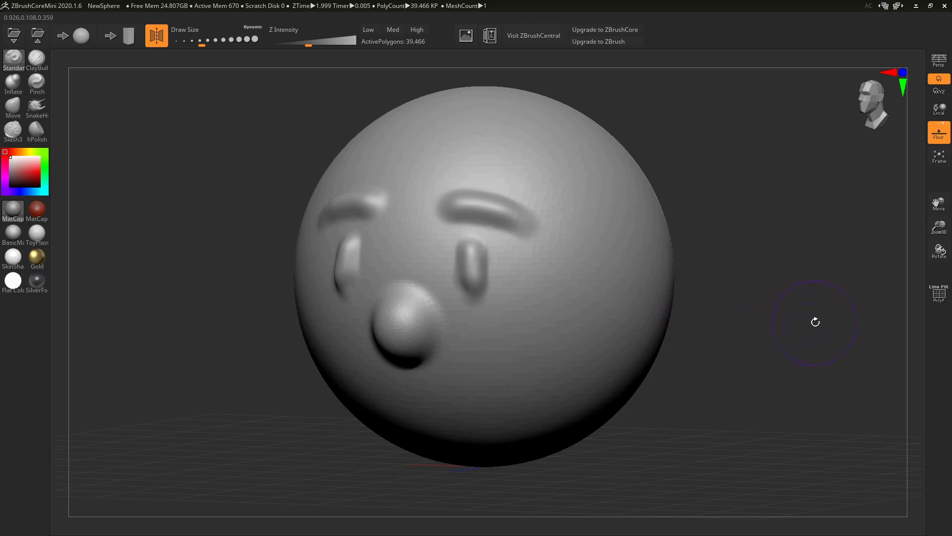
mouse_move(816, 319)
mouse_down()
mouse_move(789, 317)
mouse_move(783, 306)
mouse_up()
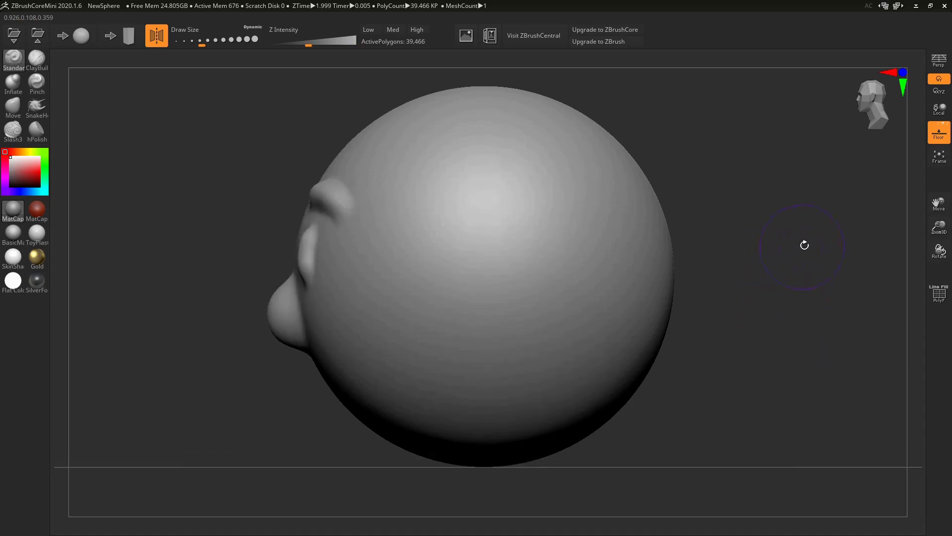
click(944, 64)
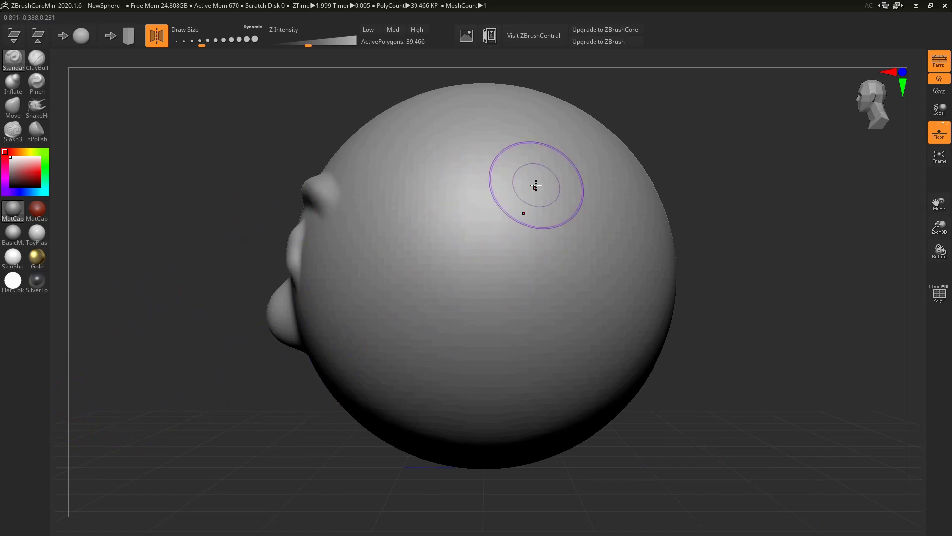
click(939, 60)
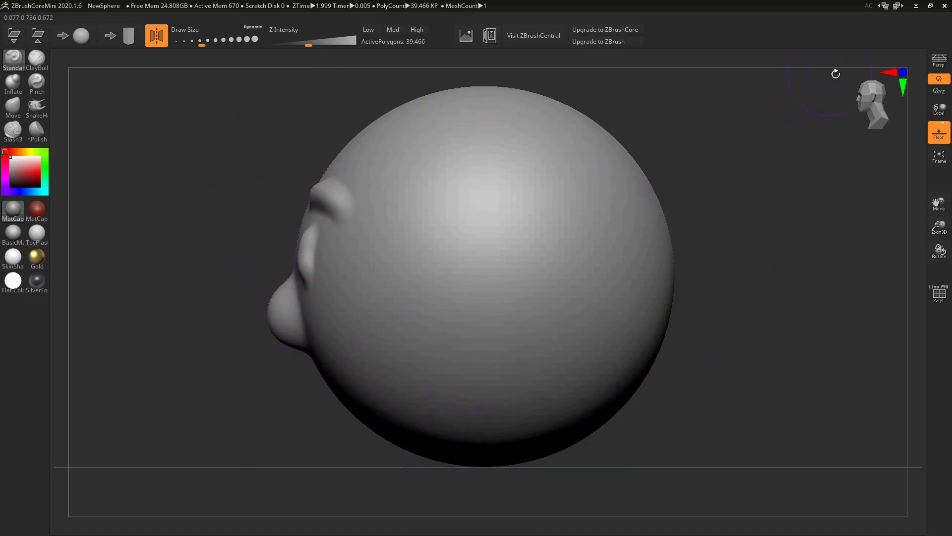
click(944, 63)
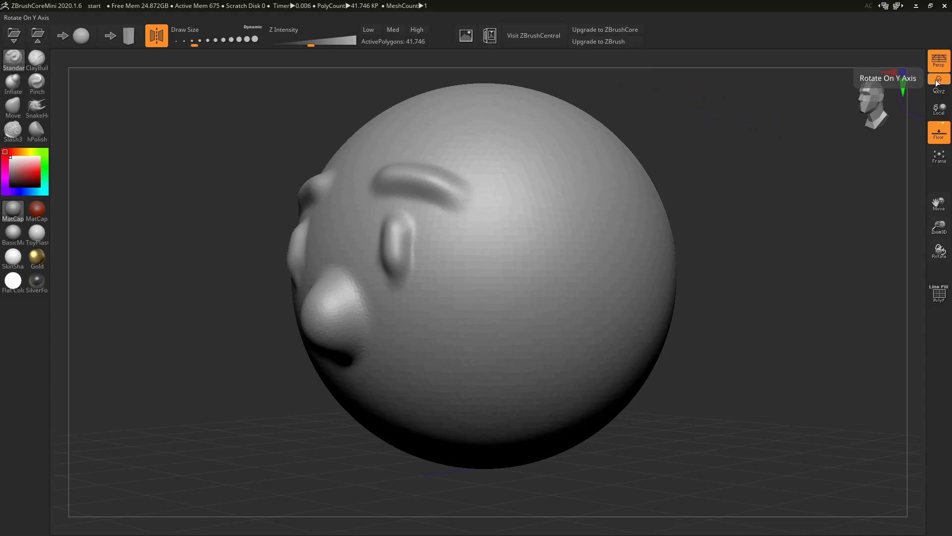
- Compare rotating the view around the Y axis only with rotating it on all axes
mouse_move(685, 144)
mouse_down()
mouse_move(736, 159)
mouse_move(729, 140)
mouse_move(712, 142)
mouse_move(676, 168)
mouse_move(663, 148)
mouse_move(691, 128)
mouse_move(727, 148)
mouse_move(733, 166)
mouse_move(701, 168)
mouse_move(660, 151)
mouse_move(764, 150)
mouse_move(729, 153)
mouse_move(680, 136)
mouse_move(717, 132)
mouse_move(714, 162)
mouse_move(676, 121)
mouse_move(696, 116)
mouse_move(710, 117)
mouse_move(730, 143)
mouse_move(439, 147)
mouse_up()
mouse_move(362, 148)
mouse_down()
mouse_move(351, 144)
mouse_move(740, 300)
mouse_move(723, 215)
mouse_move(717, 207)
mouse_move(714, 234)
mouse_move(748, 291)
mouse_move(680, 187)
mouse_move(683, 134)
mouse_move(680, 185)
mouse_move(694, 193)
mouse_move(699, 171)
mouse_move(684, 139)
mouse_move(638, 124)
mouse_move(629, 96)
mouse_move(719, 127)
mouse_move(711, 186)
mouse_move(635, 166)
mouse_move(627, 106)
mouse_move(648, 75)
mouse_move(683, 74)
mouse_move(782, 155)
mouse_move(761, 170)
mouse_move(753, 245)
mouse_move(783, 258)
mouse_move(775, 293)
mouse_move(733, 264)
mouse_move(729, 211)
mouse_move(683, 192)
mouse_up()
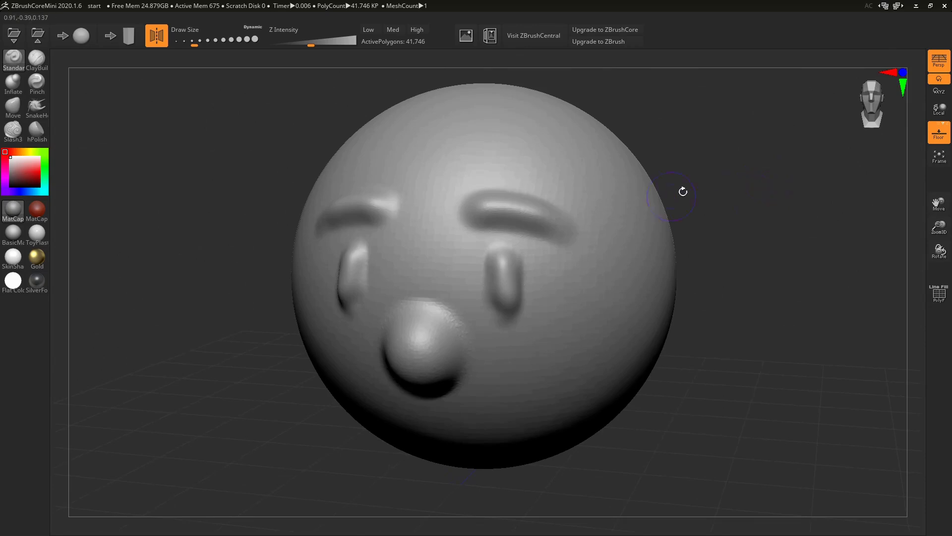
drag(745, 191, 780, 124)
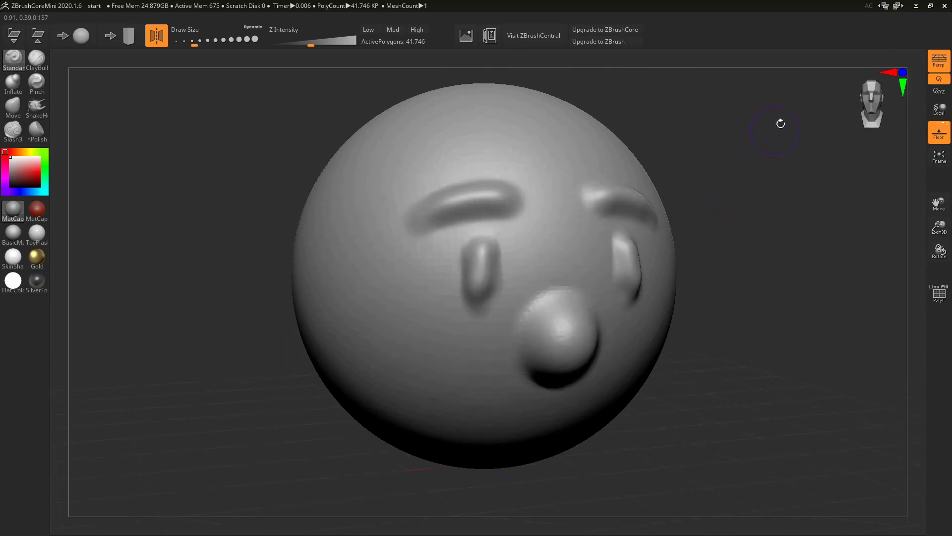
click(941, 91)
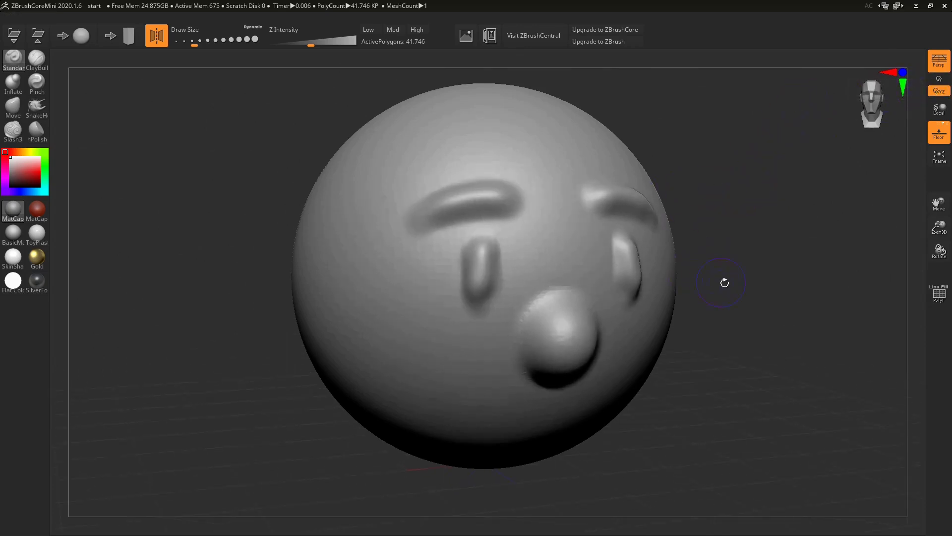
drag(724, 279, 765, 263)
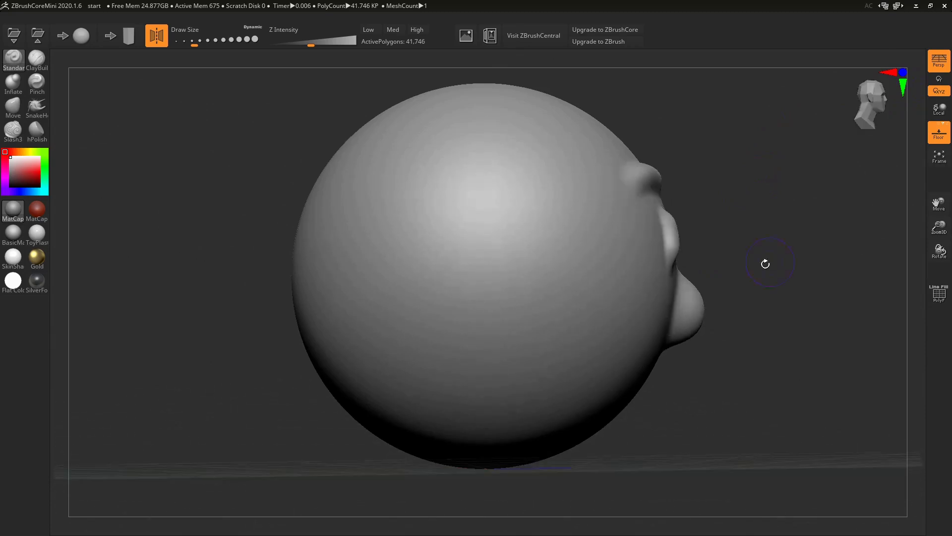
drag(724, 448, 742, 266)
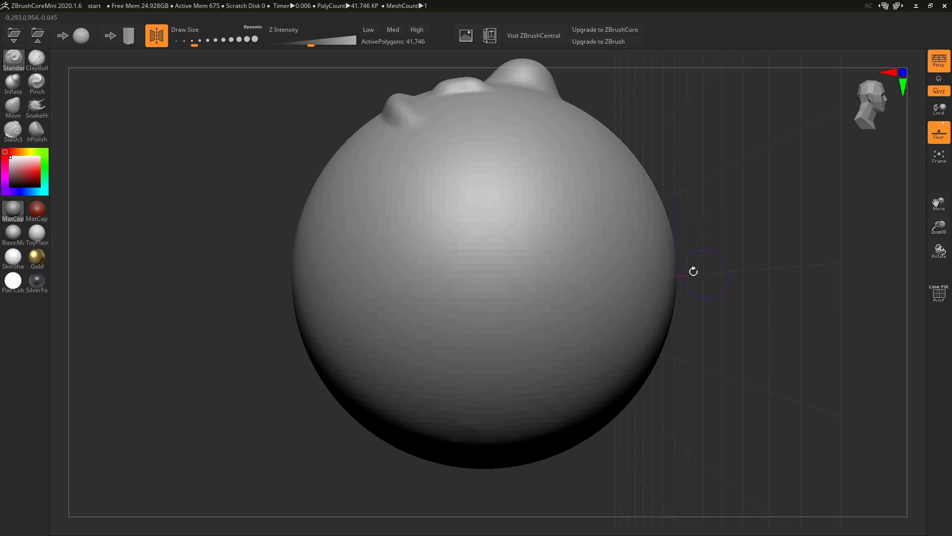
- Try sculpting a raised band straight across the sphere and undo it
drag(340, 285, 644, 278)
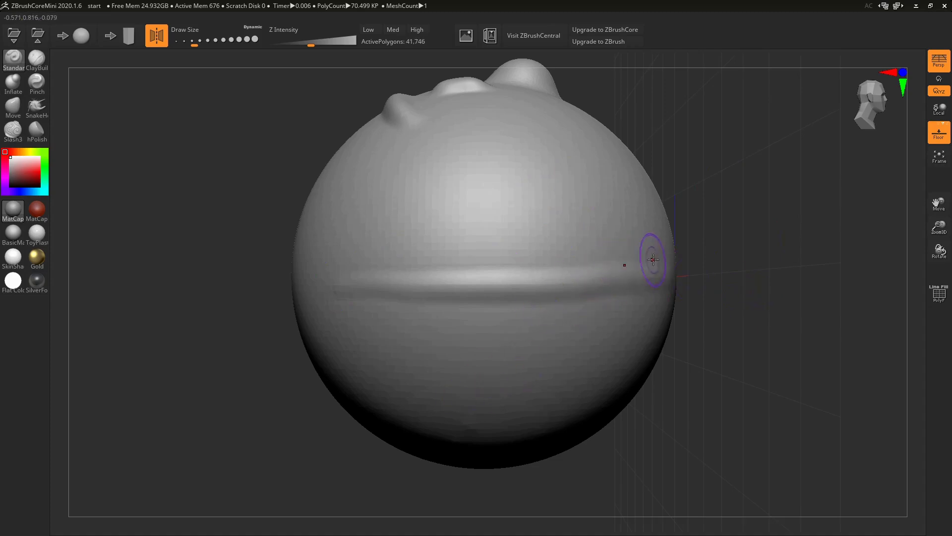
key(ctrl+z)
- Orbit around the head with Y-axis rotation to examine the face from above and from the side
mouse_move(779, 294)
mouse_down()
mouse_move(718, 379)
mouse_move(749, 298)
mouse_move(740, 396)
mouse_move(823, 114)
mouse_up()
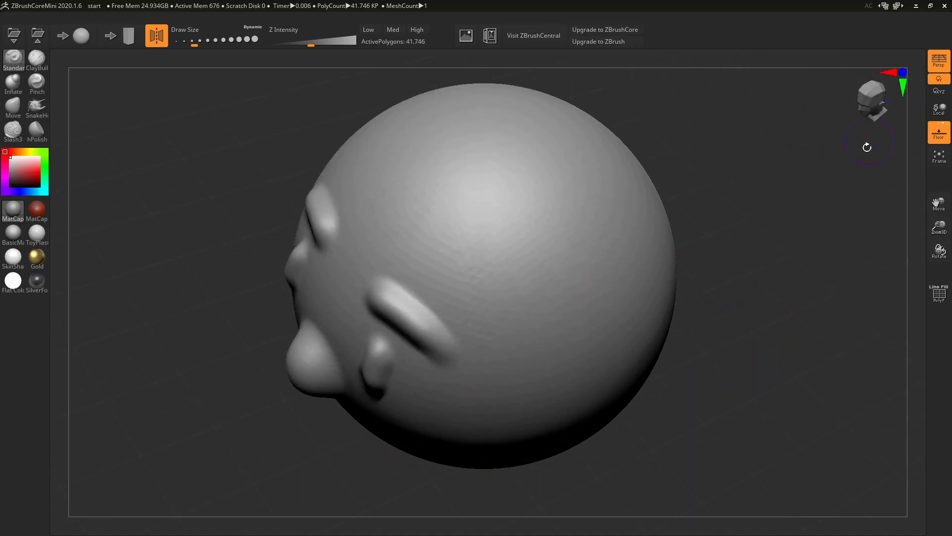
mouse_move(867, 147)
mouse_down()
mouse_move(817, 276)
mouse_move(755, 278)
mouse_move(747, 329)
mouse_move(793, 308)
mouse_move(733, 323)
mouse_move(777, 312)
mouse_up()
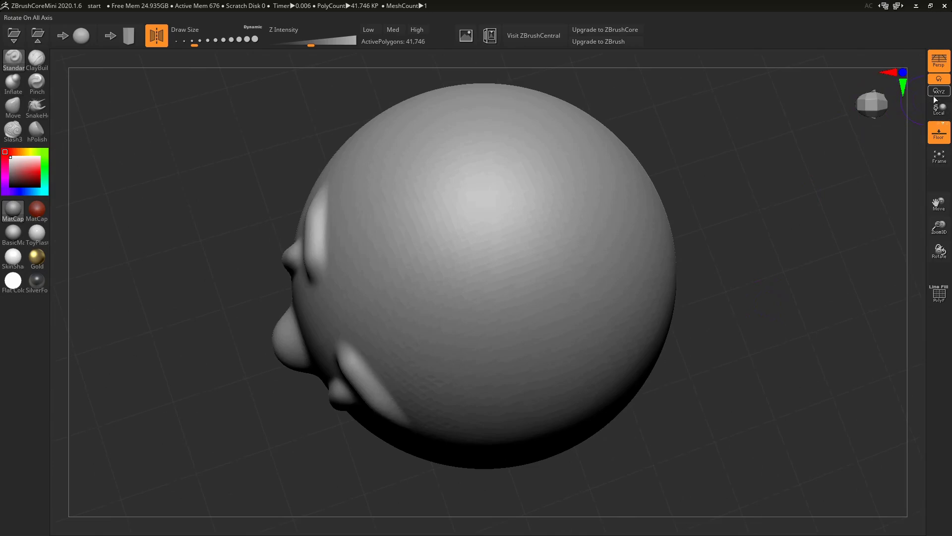
mouse_move(709, 346)
mouse_down()
mouse_move(734, 313)
mouse_move(749, 251)
mouse_move(753, 368)
mouse_move(768, 333)
mouse_move(750, 419)
mouse_move(742, 389)
mouse_move(754, 298)
mouse_move(791, 278)
mouse_move(776, 245)
mouse_move(734, 275)
mouse_move(748, 255)
mouse_move(746, 273)
mouse_move(759, 238)
mouse_move(756, 200)
mouse_move(908, 98)
mouse_up()
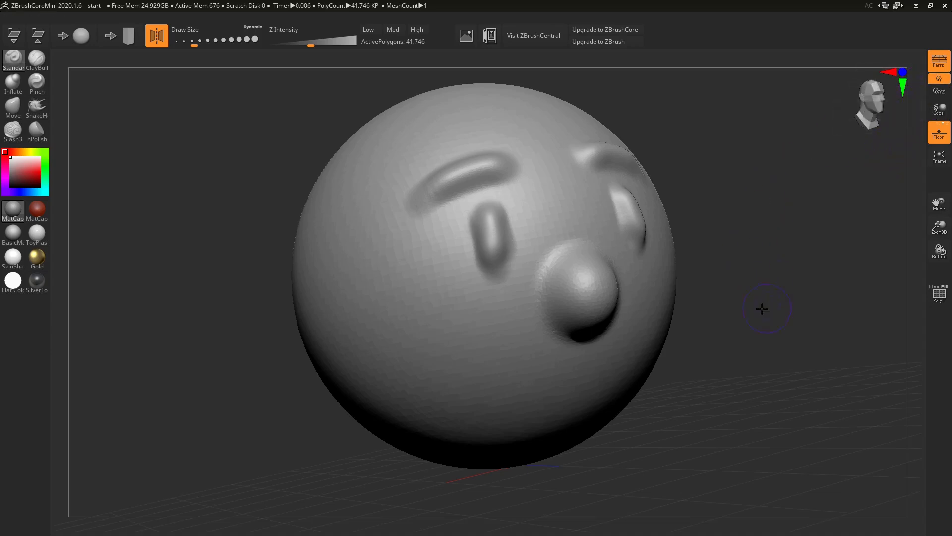
- Try sculpting a small test bump on the side of the head, viewing it from several angles
mouse_move(761, 311)
mouse_down()
mouse_move(715, 329)
mouse_move(752, 302)
mouse_move(738, 319)
mouse_move(727, 308)
mouse_move(714, 312)
mouse_move(735, 332)
mouse_up()
mouse_move(722, 296)
mouse_down()
mouse_move(729, 317)
mouse_move(649, 315)
mouse_up()
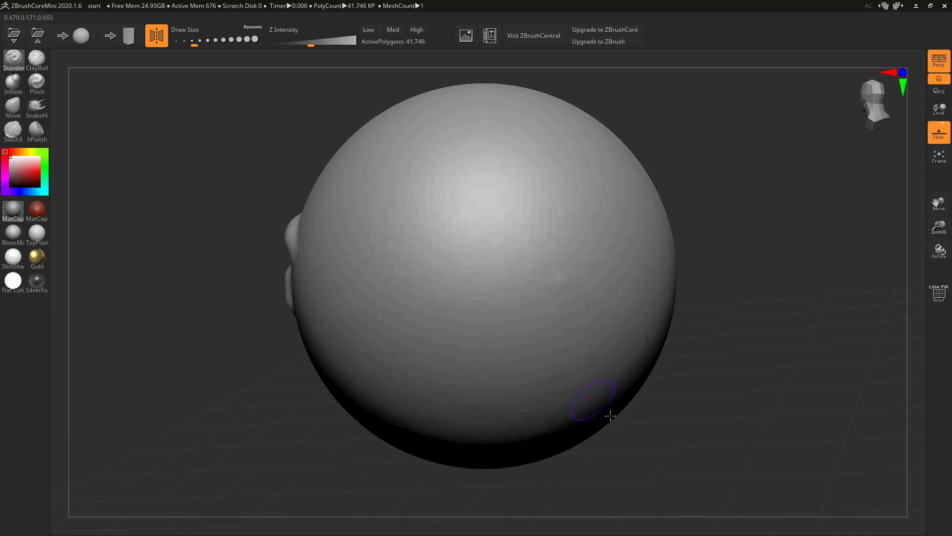
mouse_move(725, 332)
mouse_down()
mouse_move(787, 304)
mouse_move(773, 361)
mouse_move(748, 362)
mouse_move(708, 382)
mouse_move(759, 359)
mouse_move(721, 378)
mouse_move(757, 433)
mouse_move(676, 370)
mouse_move(684, 374)
mouse_move(768, 284)
mouse_up()
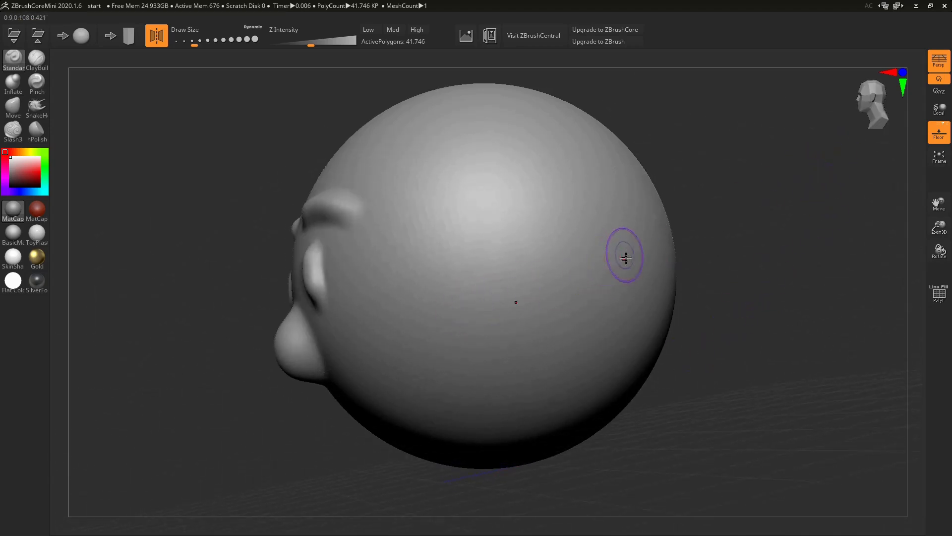
drag(603, 320, 609, 323)
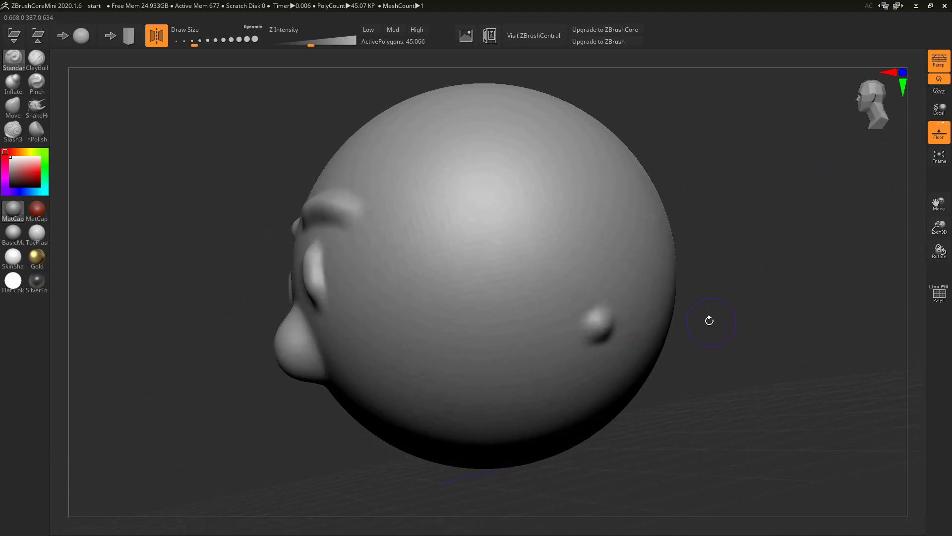
mouse_move(752, 293)
mouse_down()
mouse_move(765, 284)
mouse_move(742, 306)
mouse_move(742, 293)
mouse_move(756, 288)
mouse_up()
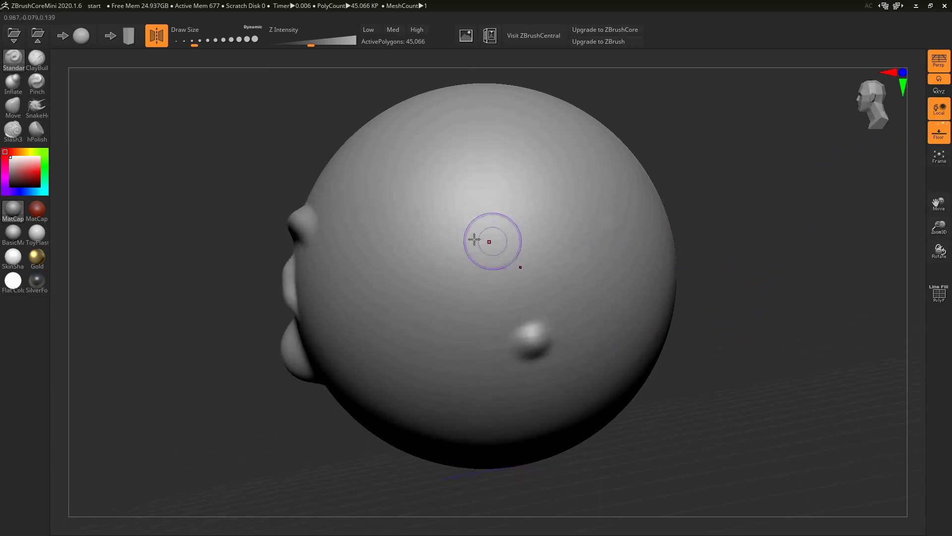
- Try Local rotation by sculpting small bumps around the head and orbiting and zooming about each latest stroke
drag(488, 232, 492, 235)
mouse_move(739, 267)
mouse_down()
mouse_move(746, 263)
mouse_move(759, 293)
mouse_move(778, 263)
mouse_move(763, 270)
mouse_move(769, 284)
mouse_move(754, 264)
mouse_move(770, 262)
mouse_move(733, 288)
mouse_move(744, 378)
mouse_move(765, 329)
mouse_move(789, 308)
mouse_move(789, 324)
mouse_move(779, 318)
mouse_move(790, 312)
mouse_up()
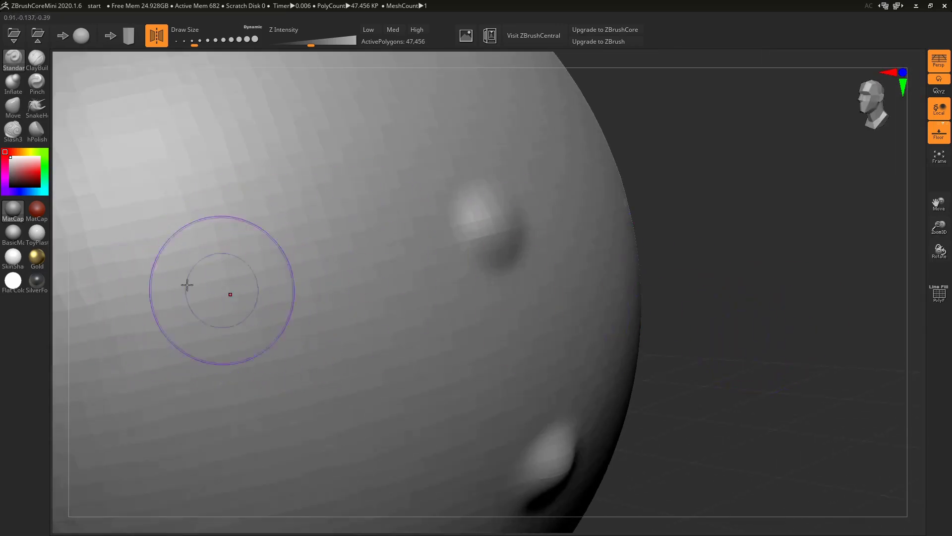
drag(157, 288, 164, 289)
mouse_move(791, 342)
mouse_down()
mouse_move(757, 357)
mouse_move(634, 291)
mouse_up()
mouse_move(494, 298)
mouse_down()
mouse_move(457, 324)
mouse_move(474, 299)
mouse_move(466, 329)
mouse_move(486, 317)
mouse_up()
key(f)
mouse_move(793, 390)
mouse_down()
mouse_move(774, 397)
mouse_move(768, 383)
mouse_move(791, 355)
mouse_move(789, 383)
mouse_move(766, 372)
mouse_up()
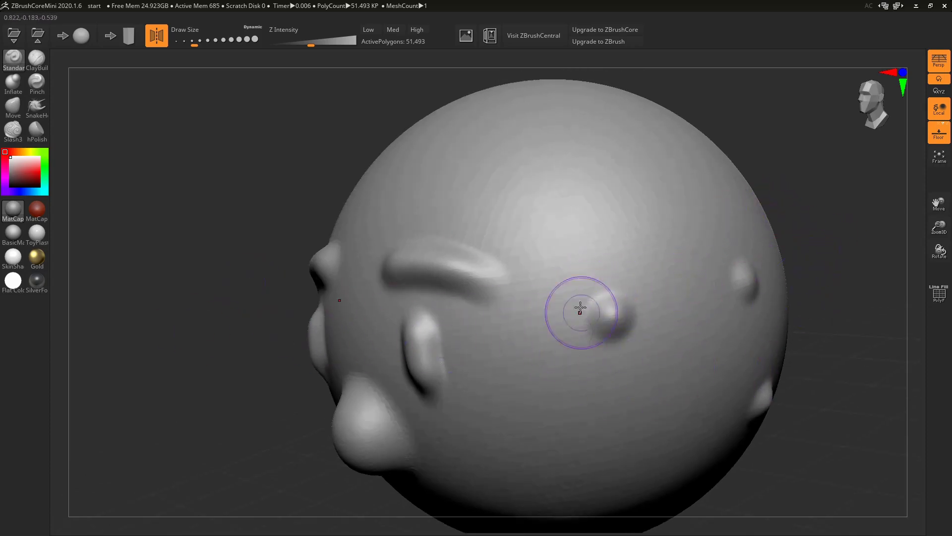
- Turn off Local rotation and undo the test bumps on the head
click(940, 109)
key(ctrl+z)
key(ctrl+z)
key(ctrl+z)
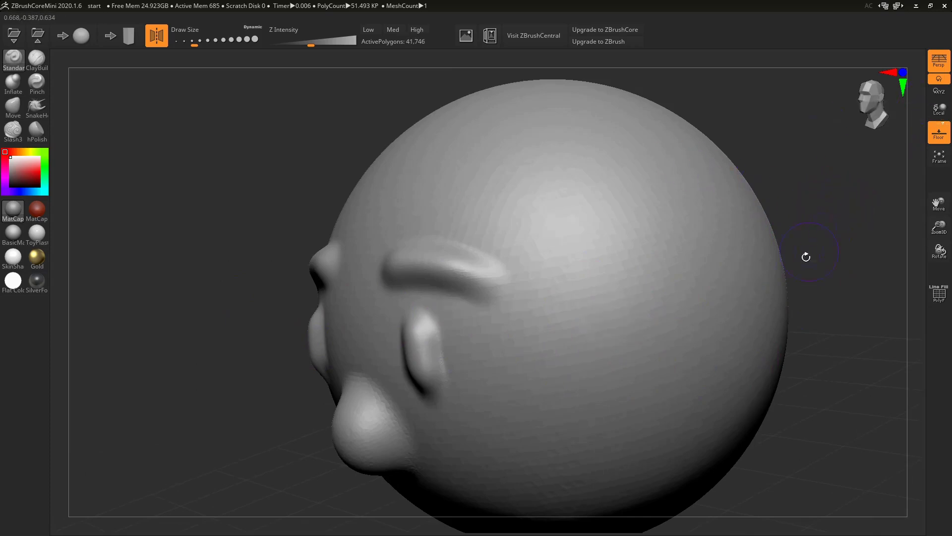
- Zoom out and orbit around the face to examine it above the floor grid
drag(804, 248, 827, 234)
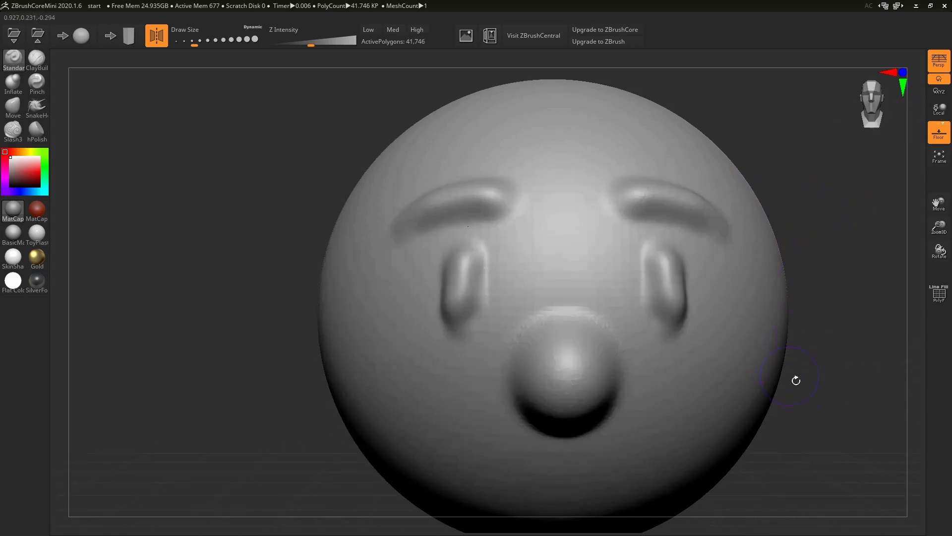
alt+drag(795, 381, 794, 349)
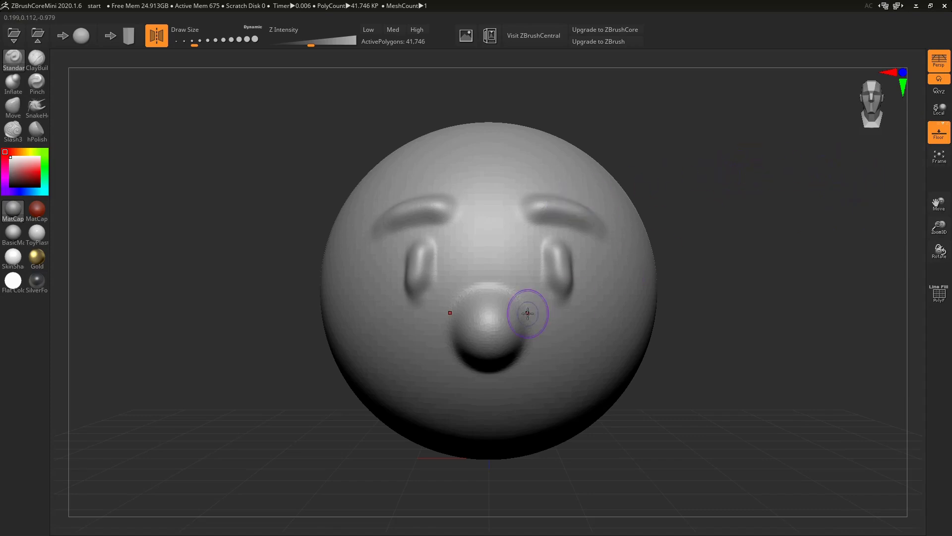
mouse_move(777, 183)
mouse_down()
mouse_move(765, 192)
mouse_move(753, 183)
mouse_move(752, 211)
mouse_move(765, 213)
mouse_move(819, 105)
mouse_up()
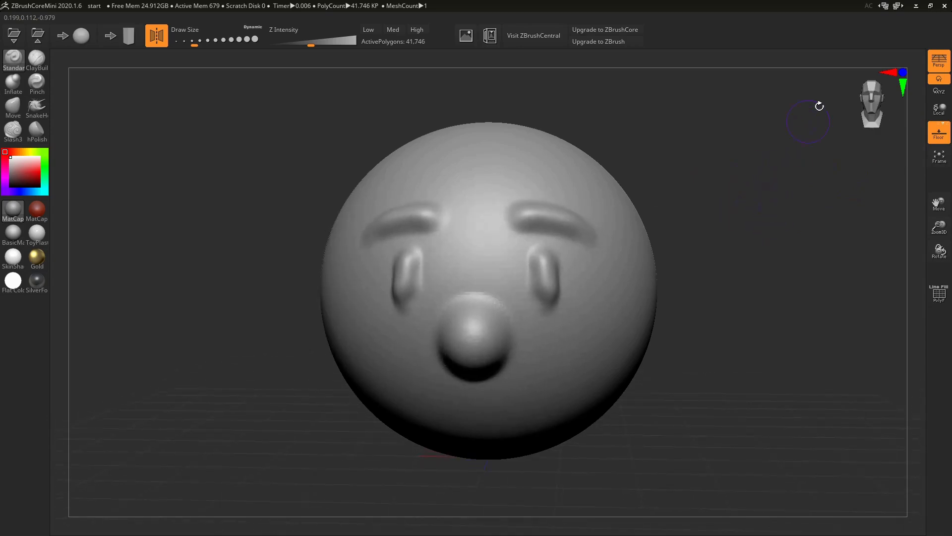
drag(772, 316, 779, 325)
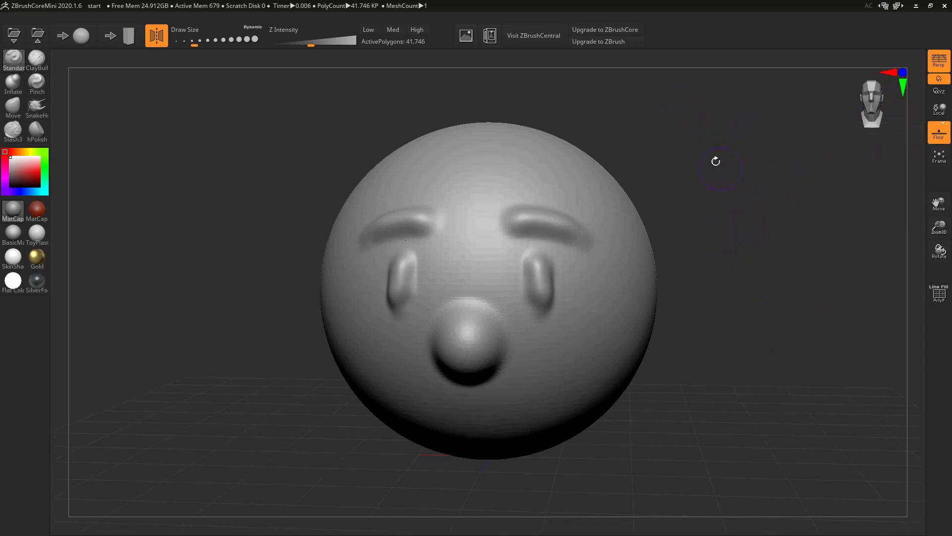
mouse_move(781, 158)
mouse_down()
mouse_move(792, 143)
mouse_move(801, 162)
mouse_up()
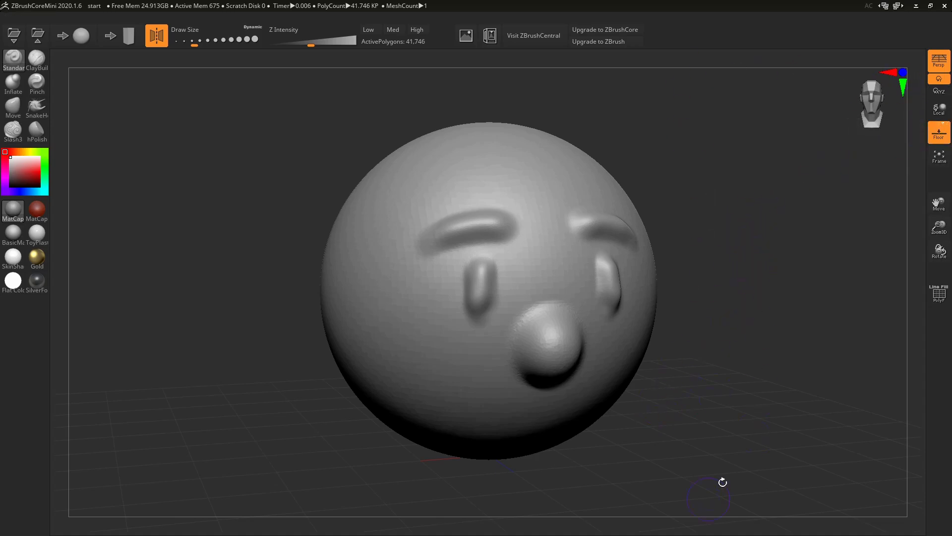
mouse_move(746, 318)
mouse_down()
mouse_move(749, 360)
mouse_move(733, 399)
mouse_move(740, 374)
mouse_up()
drag(726, 405, 735, 297)
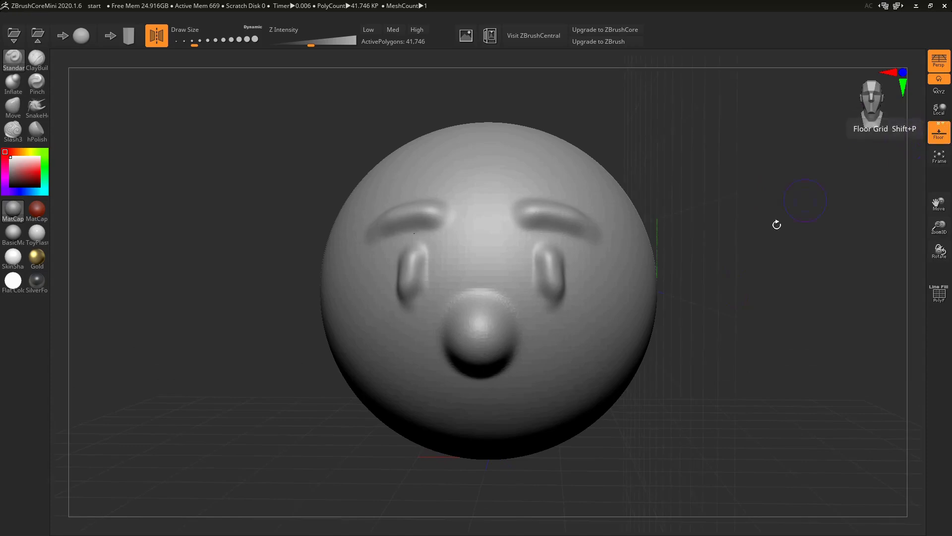
- Display floor grids on the additional axes and inspect them around the head, turning perspective off for comparison
drag(731, 368, 750, 354)
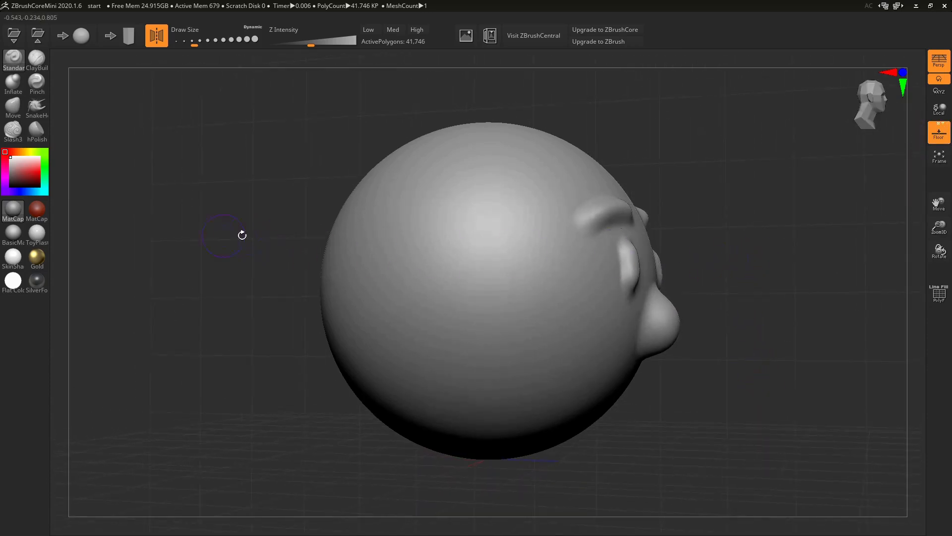
drag(803, 282, 808, 283)
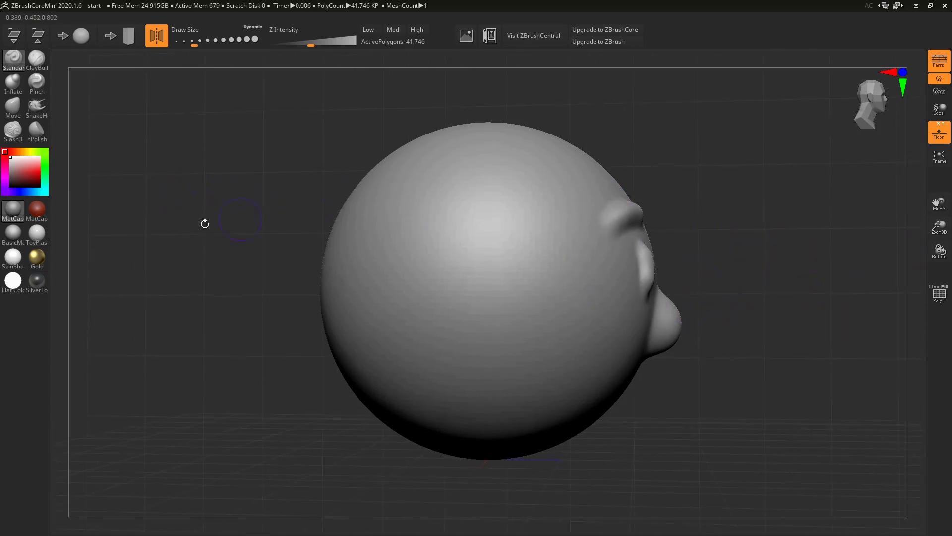
drag(773, 164, 740, 165)
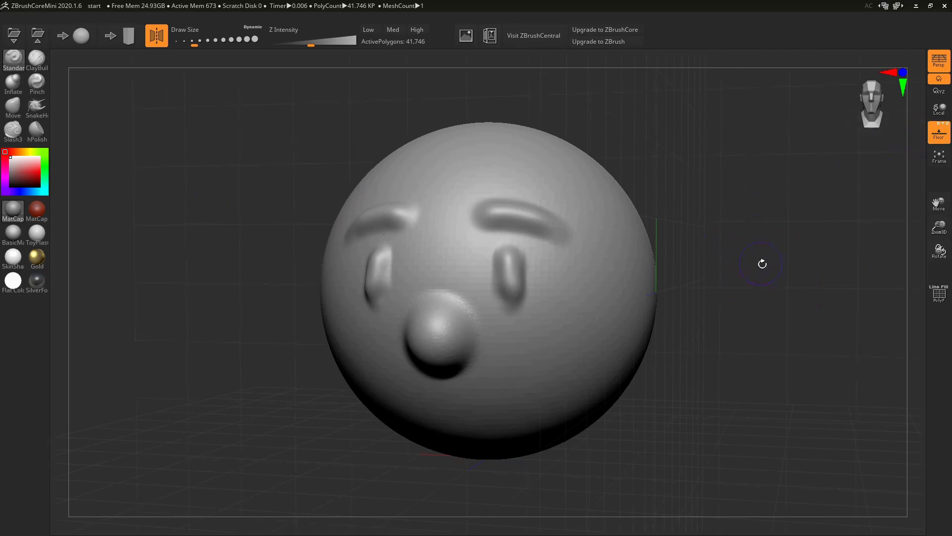
drag(761, 263, 720, 264)
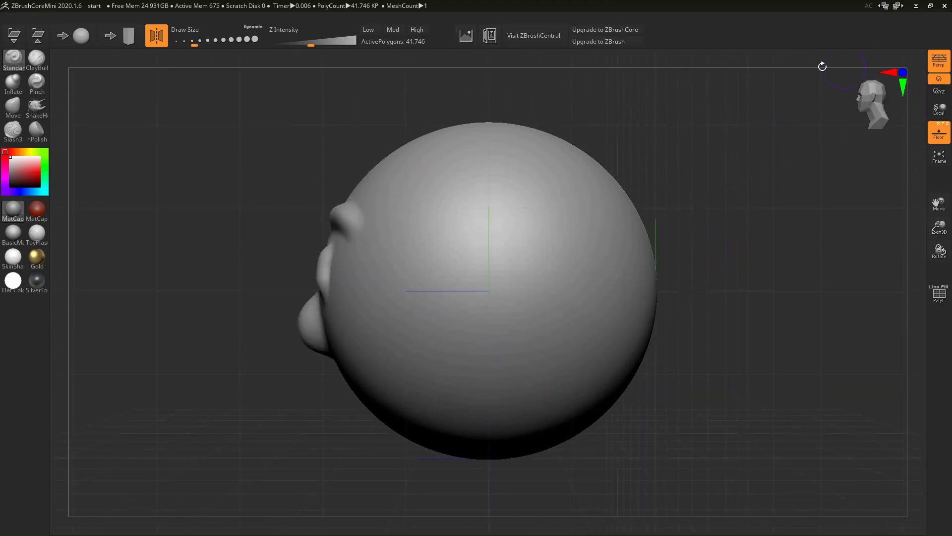
click(938, 63)
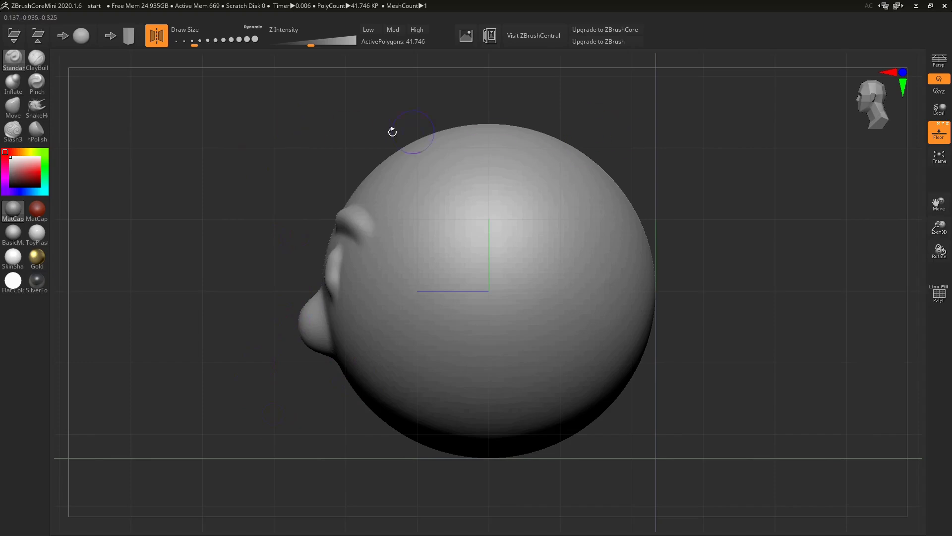
drag(705, 128, 779, 150)
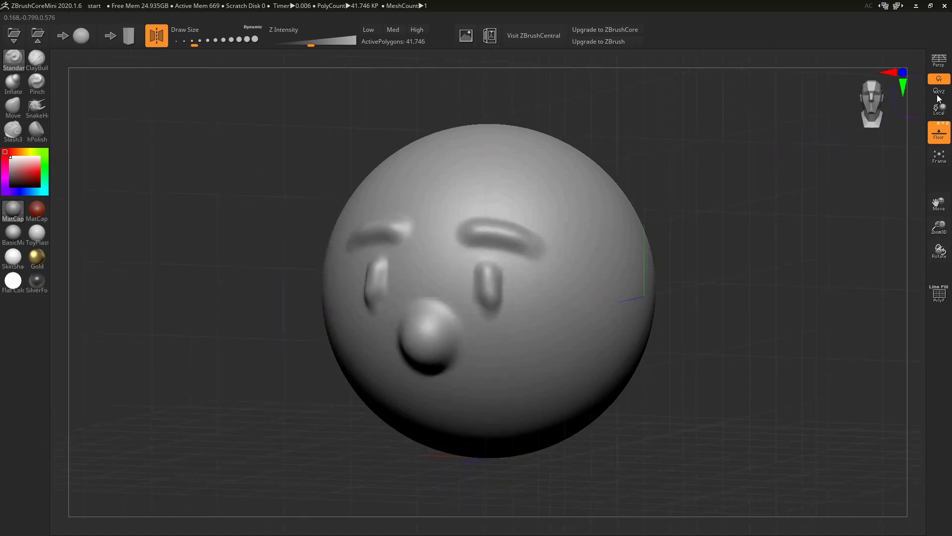
- Toggle the floor grid off and on, keeping only the horizontal grid, and re-enable perspective
click(939, 130)
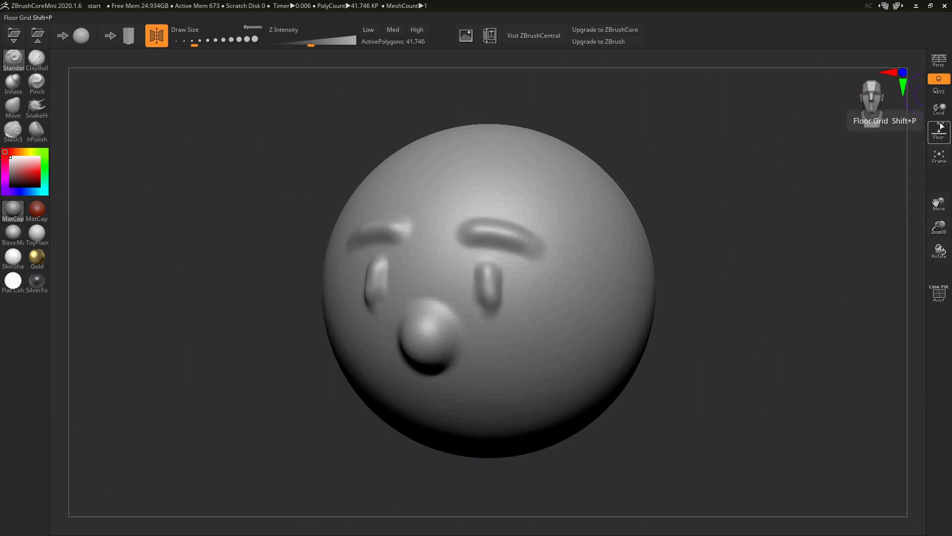
drag(844, 145, 842, 158)
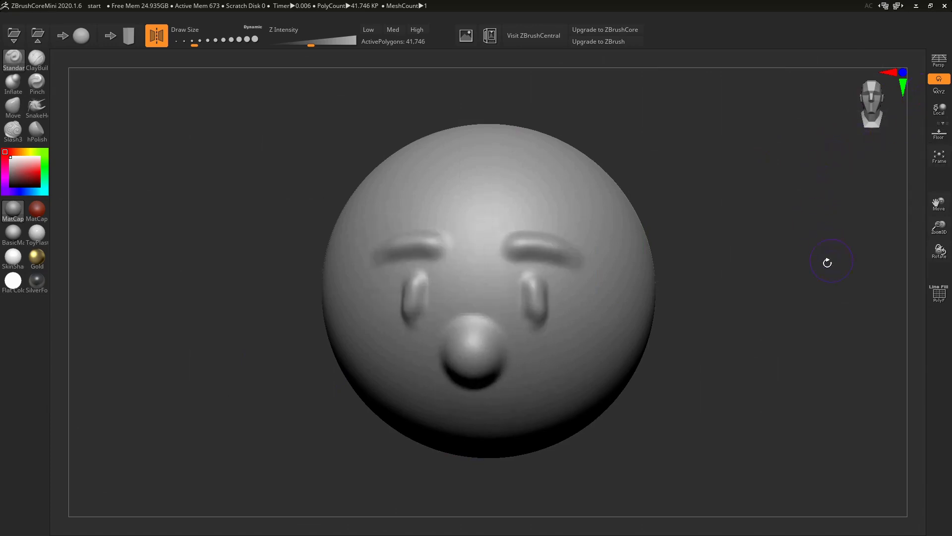
click(939, 132)
drag(747, 307, 750, 255)
key(p)
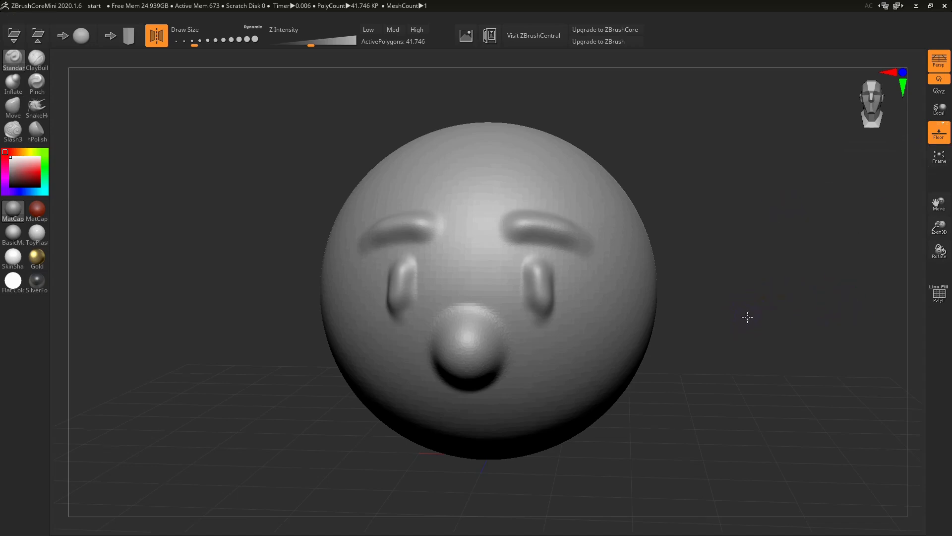
- Frame the head in the canvas, shift it far off-centre at a smaller size, and frame it again
drag(748, 317, 744, 314)
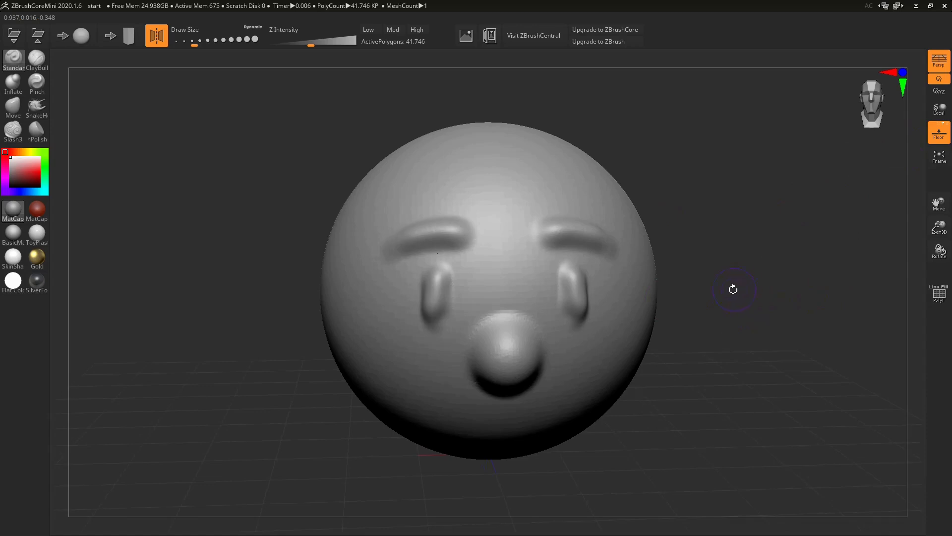
key(f)
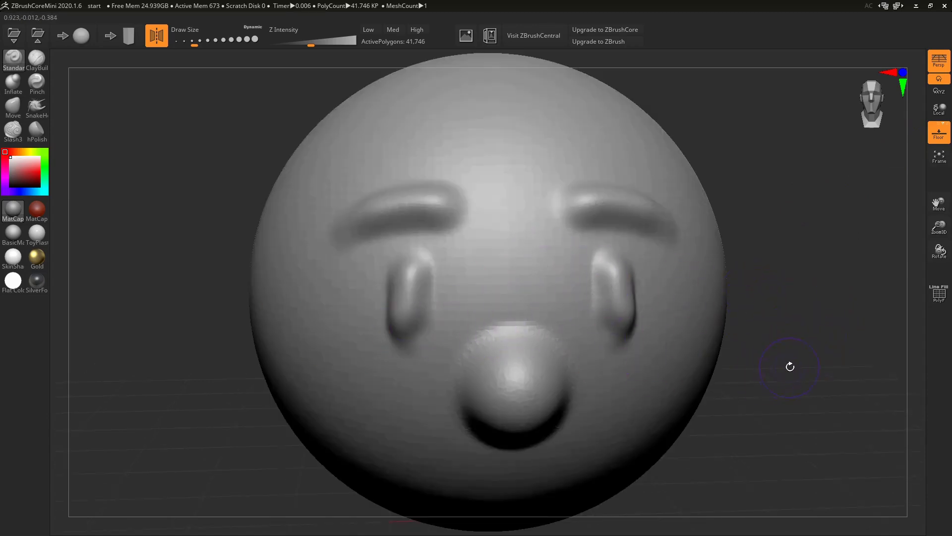
mouse_move(790, 366)
mouse_down()
mouse_move(773, 367)
mouse_move(813, 340)
mouse_up()
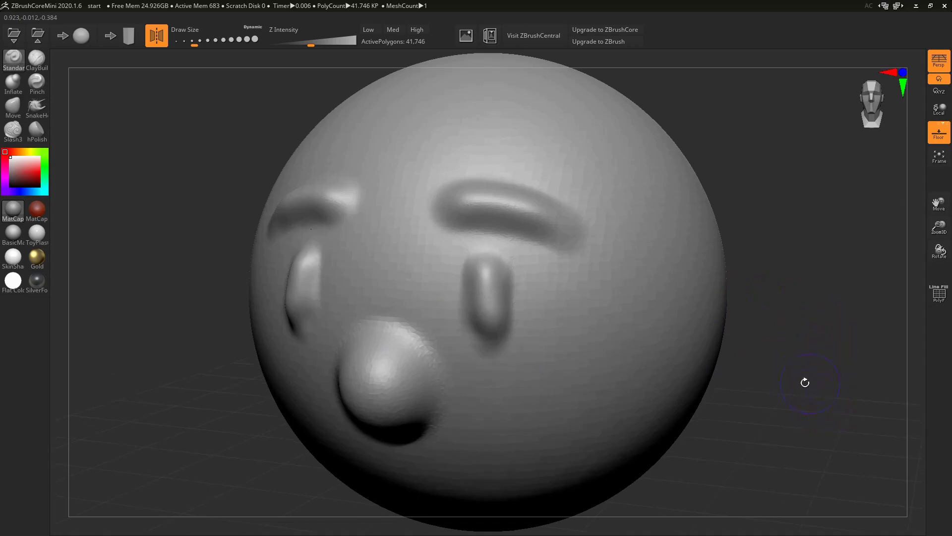
mouse_move(808, 412)
alt+mouse_down()
mouse_move(797, 392)
mouse_move(525, 298)
alt+mouse_up()
mouse_move(633, 349)
alt+mouse_down()
mouse_move(524, 296)
mouse_move(487, 249)
mouse_move(718, 253)
mouse_move(695, 334)
mouse_move(710, 387)
mouse_move(725, 383)
mouse_move(621, 347)
mouse_move(394, 225)
mouse_move(429, 199)
alt+mouse_up()
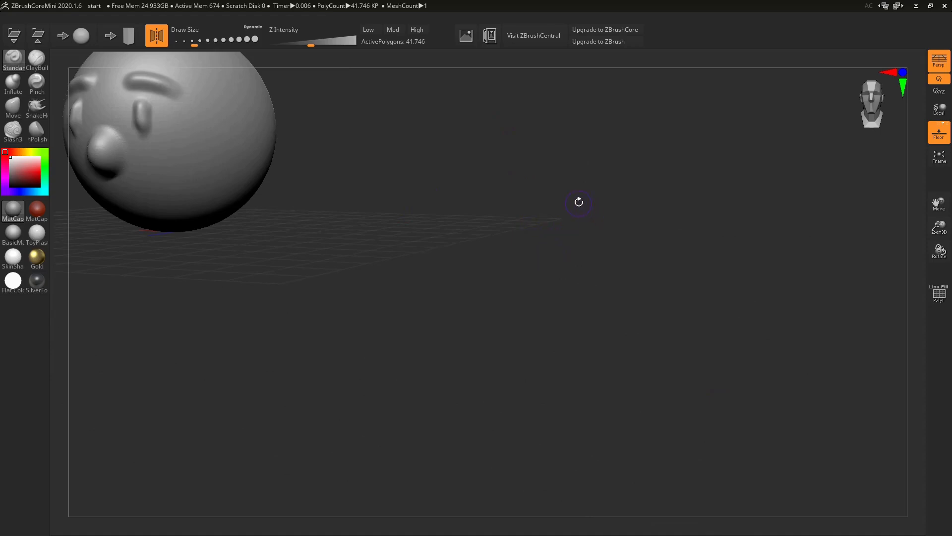
key(f)
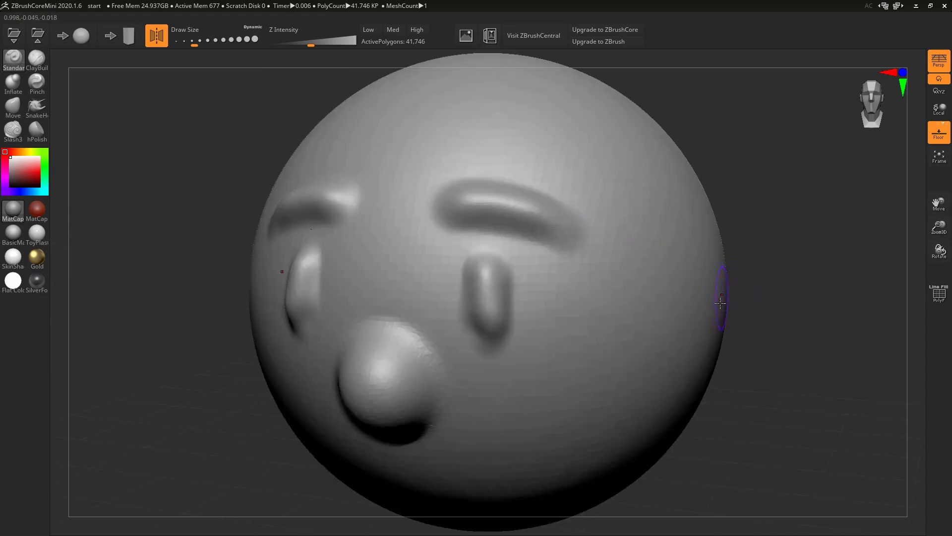
- Rotate and move the head away from the centre, reframe it, and orbit back to the face
mouse_move(770, 170)
mouse_down()
mouse_move(793, 336)
mouse_move(751, 323)
mouse_up()
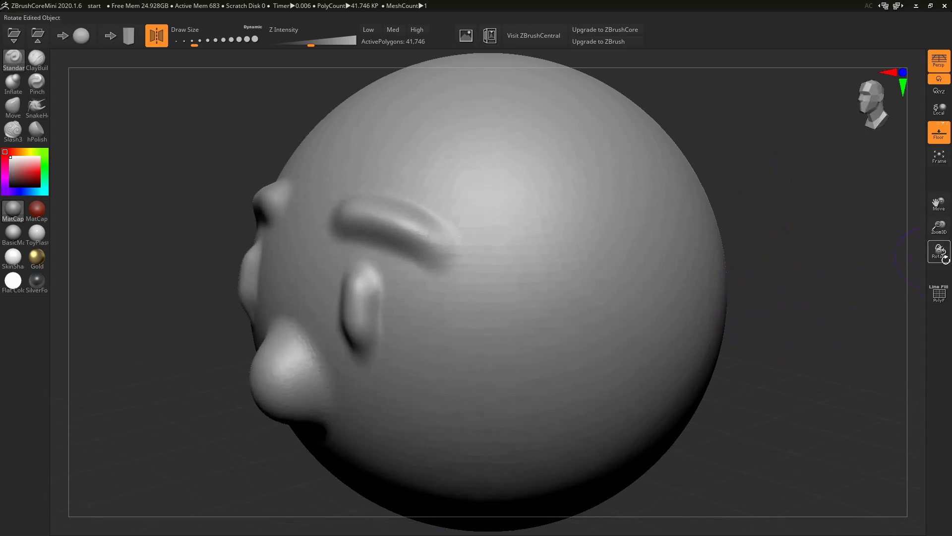
mouse_move(799, 341)
mouse_down()
mouse_move(835, 326)
mouse_move(791, 367)
mouse_move(738, 384)
mouse_move(725, 355)
mouse_move(647, 416)
mouse_move(668, 392)
mouse_move(440, 395)
mouse_up()
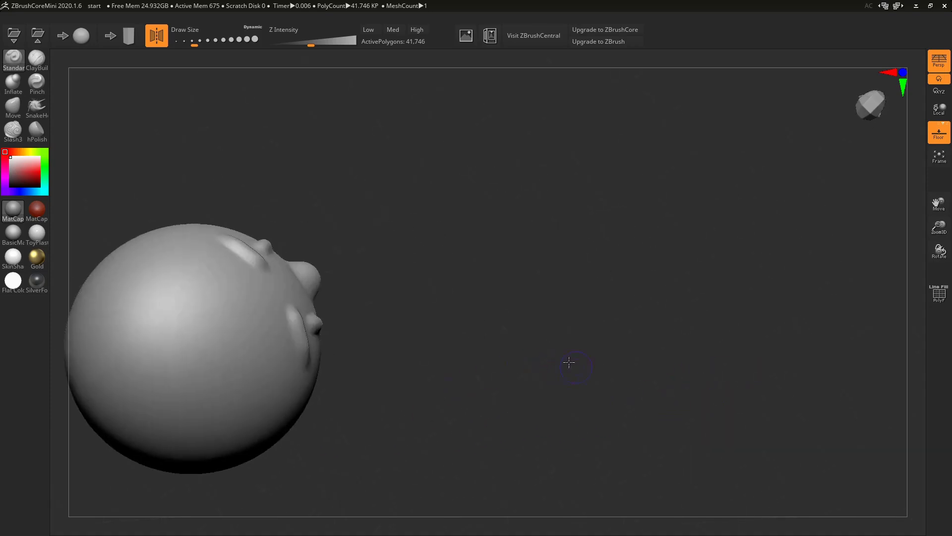
drag(568, 362, 555, 331)
drag(631, 334, 628, 316)
key(f)
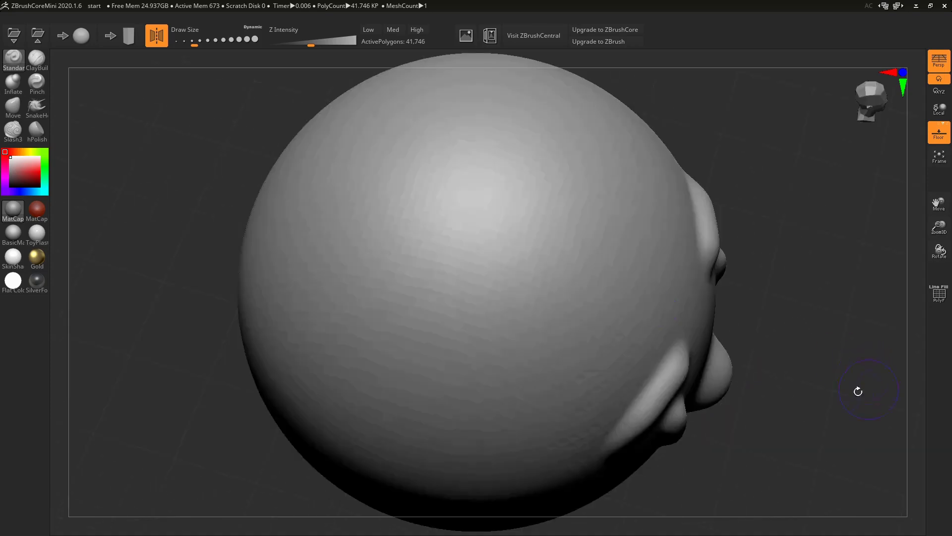
mouse_move(813, 411)
mouse_down()
mouse_move(804, 374)
mouse_move(759, 330)
mouse_up()
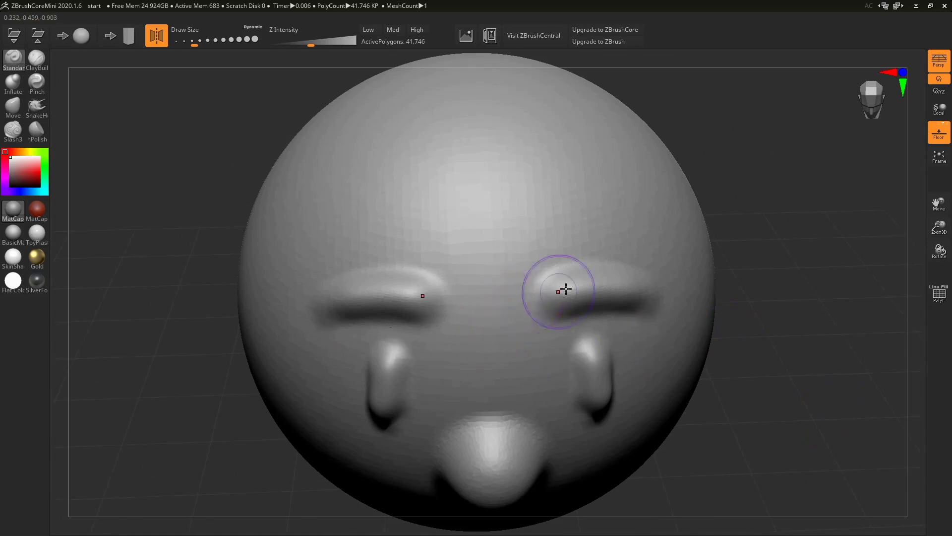
drag(795, 374, 797, 298)
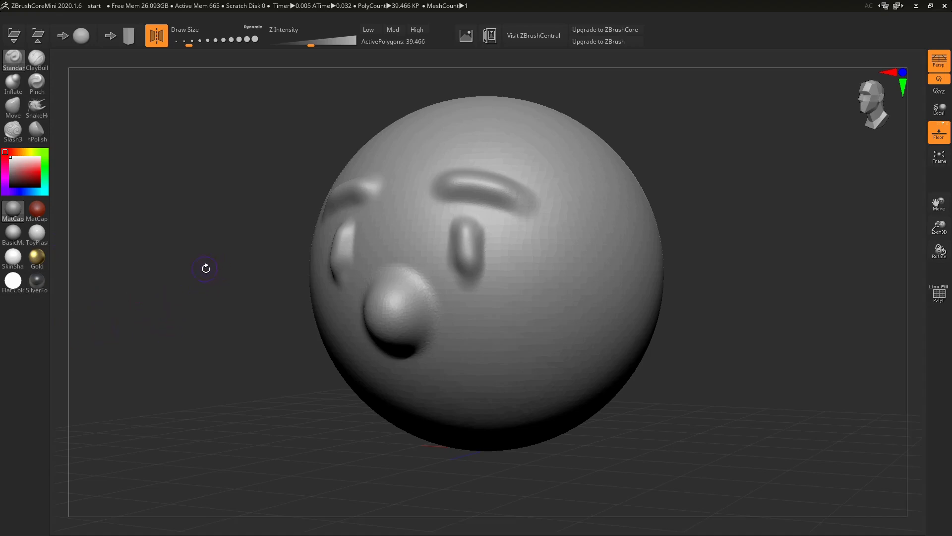
- Preview the SilverFoil and ToyPlastic materials on the sculpted head
mouse_move(206, 269)
mouse_down()
mouse_move(228, 278)
mouse_move(158, 275)
mouse_up()
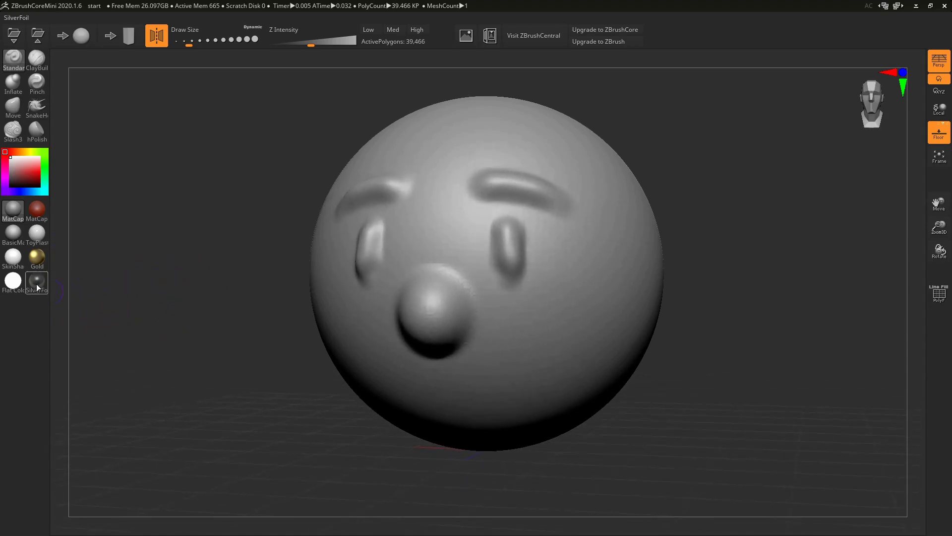
mouse_move(37, 284)
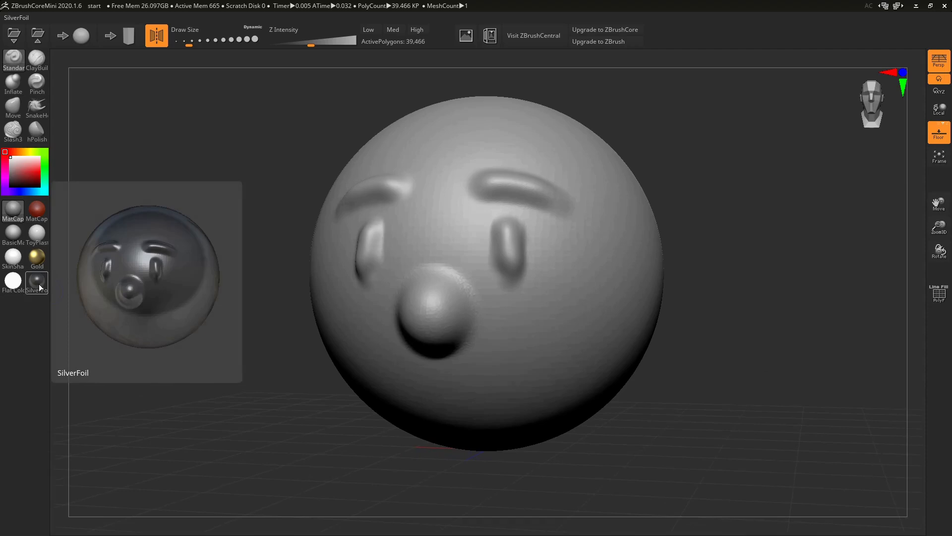
mouse_move(38, 265)
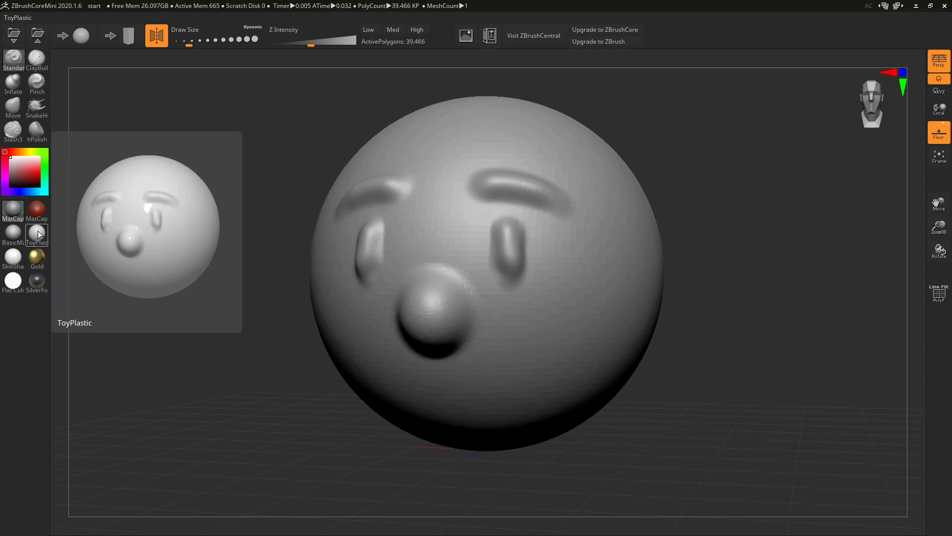
- Preview the MatCap Red Wax and BasicMaterial materials on the sculpted head, orbiting slightly to judge each one
mouse_move(35, 212)
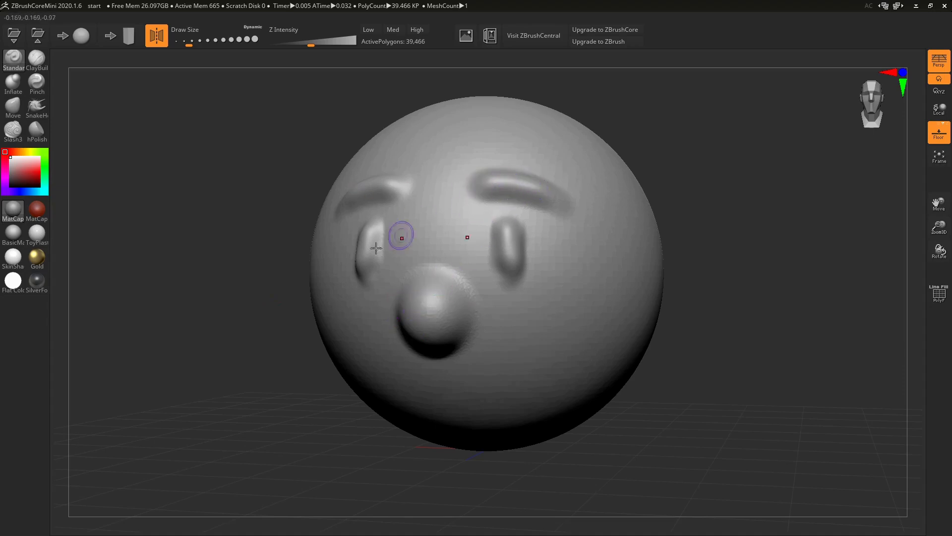
drag(155, 216, 150, 219)
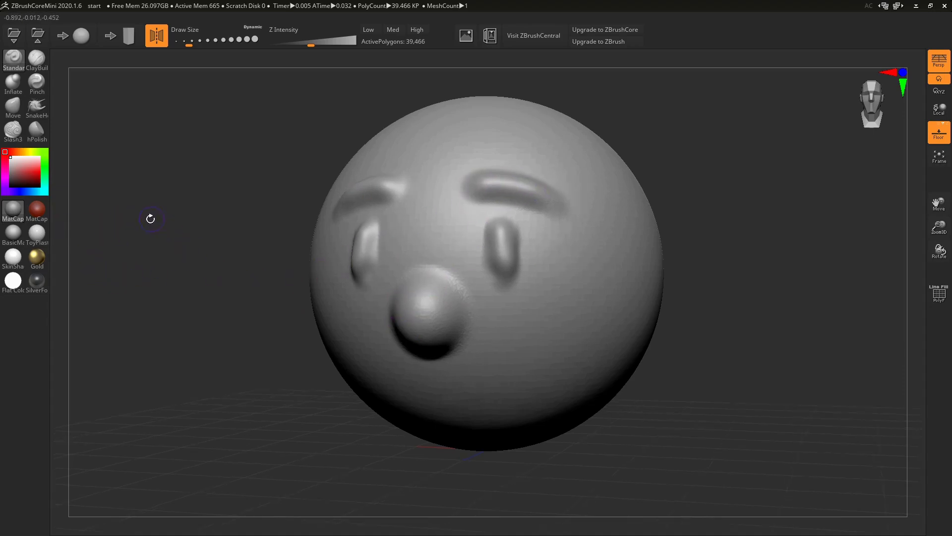
click(36, 210)
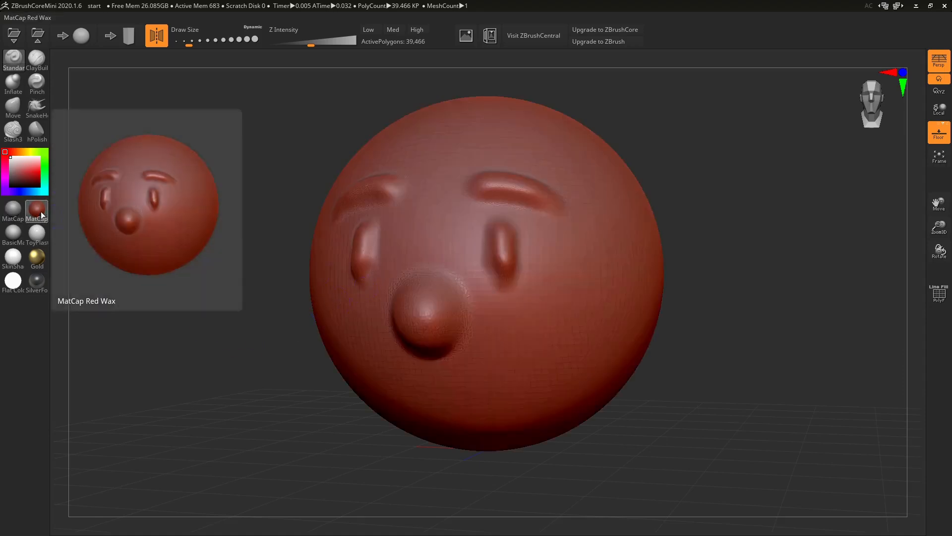
mouse_move(157, 213)
mouse_down()
mouse_move(188, 215)
mouse_move(149, 208)
mouse_move(174, 189)
mouse_move(159, 216)
mouse_up()
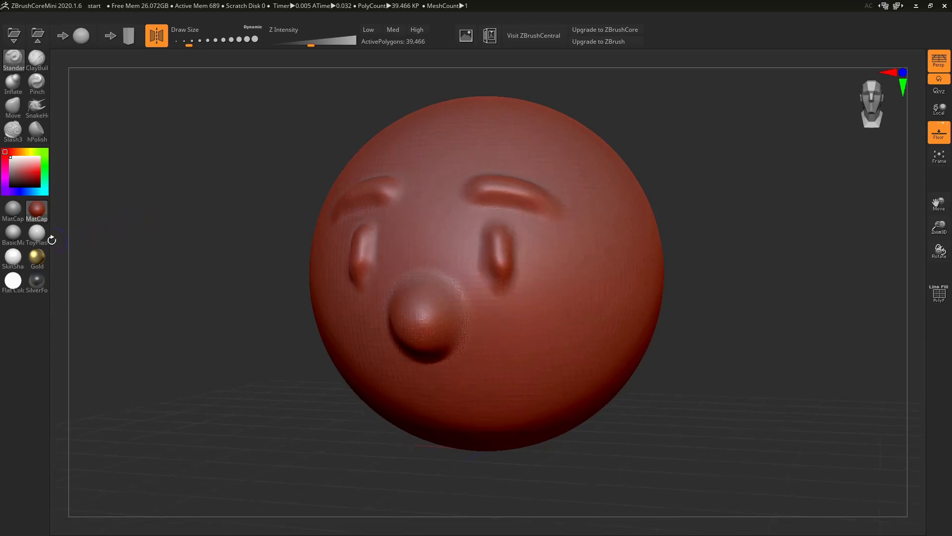
click(13, 232)
mouse_move(171, 279)
mouse_down()
mouse_move(102, 261)
mouse_move(180, 244)
mouse_move(211, 250)
mouse_move(198, 217)
mouse_move(166, 238)
mouse_move(174, 253)
mouse_move(130, 236)
mouse_up()
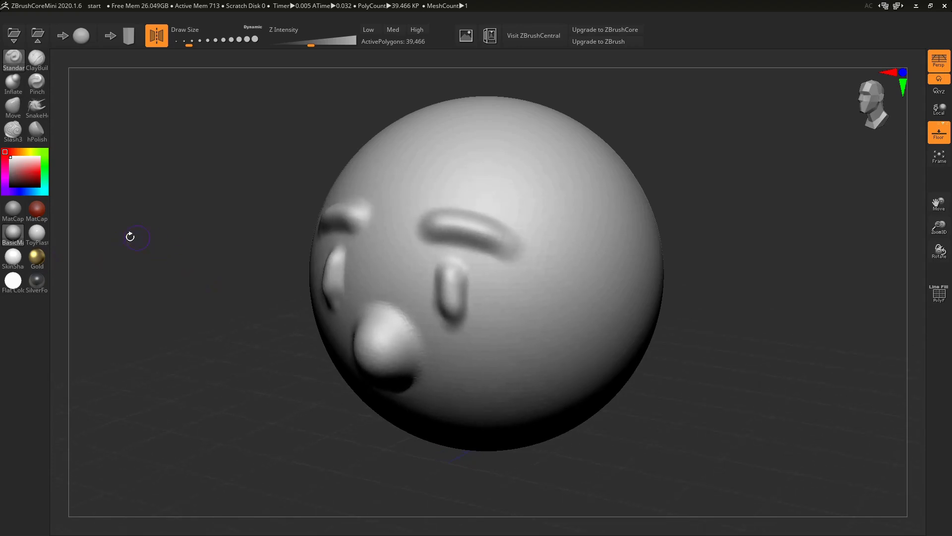
- Preview the ToyPlastic material on the head from several angles, and switch the head to the Gold material
click(38, 234)
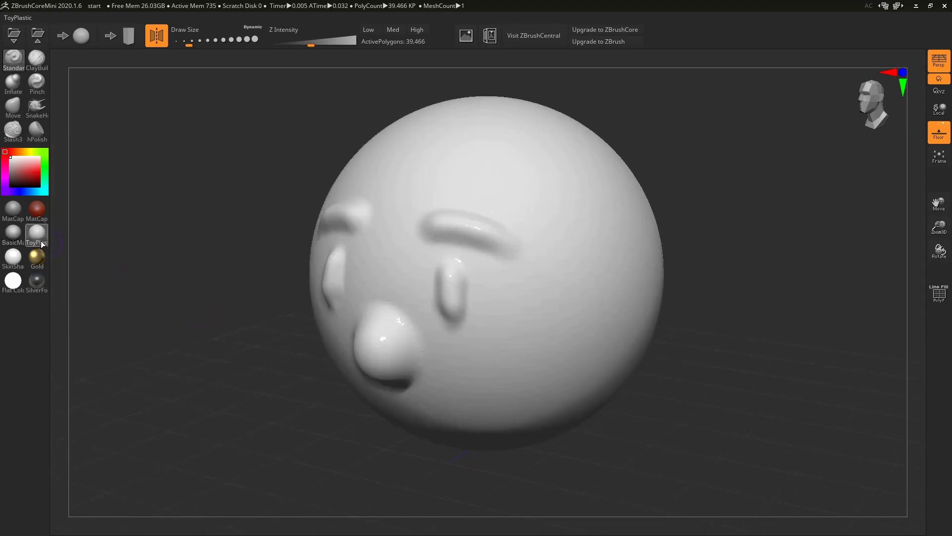
mouse_move(213, 327)
mouse_down()
mouse_move(204, 297)
mouse_move(223, 278)
mouse_move(219, 299)
mouse_up()
mouse_move(193, 321)
mouse_down()
mouse_move(197, 337)
mouse_move(248, 314)
mouse_move(234, 329)
mouse_move(298, 287)
mouse_up()
mouse_move(160, 262)
mouse_down()
mouse_move(163, 253)
mouse_move(148, 255)
mouse_up()
click(37, 256)
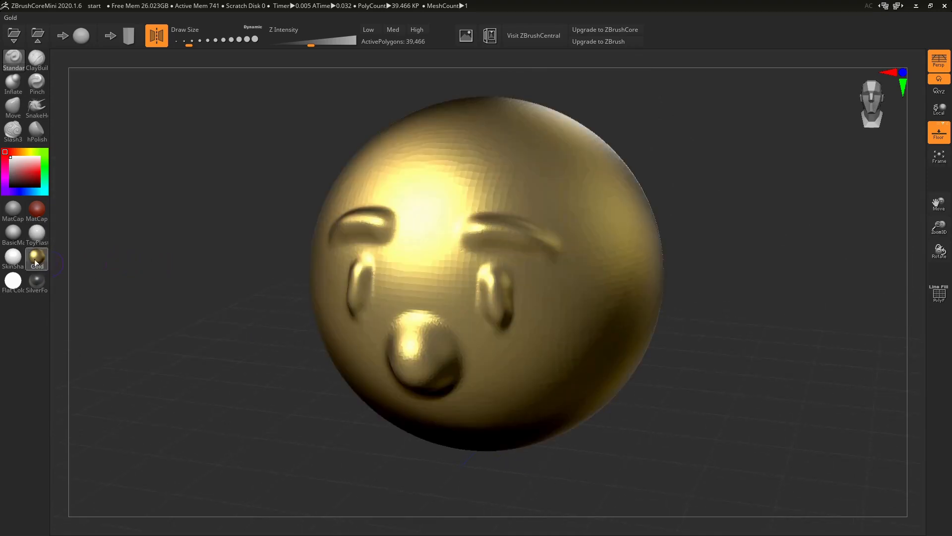
- Preview the SkinShade, SilverFoil and Flat Color materials, turning the flat-coloured head to its profile
click(13, 256)
mouse_move(191, 304)
mouse_down()
mouse_move(196, 278)
mouse_move(198, 290)
mouse_move(189, 289)
mouse_move(223, 248)
mouse_up()
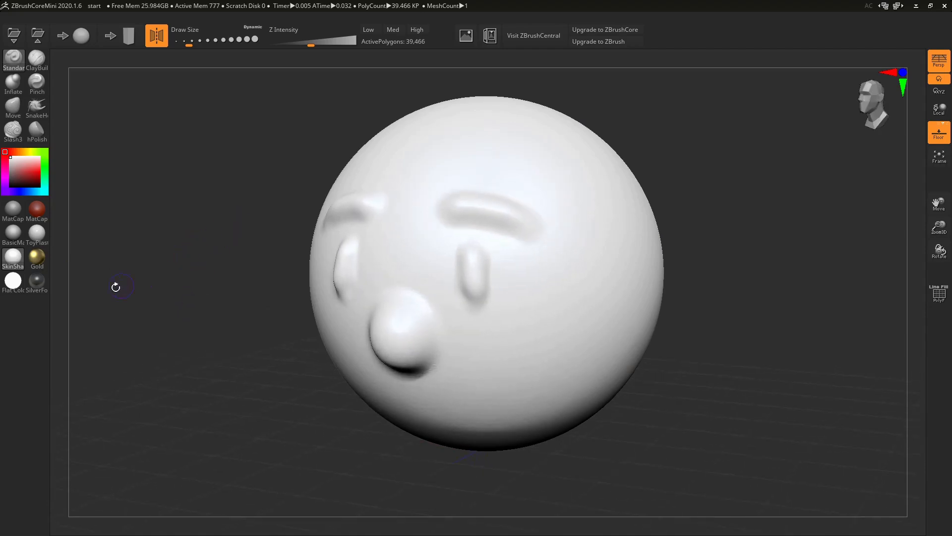
click(40, 282)
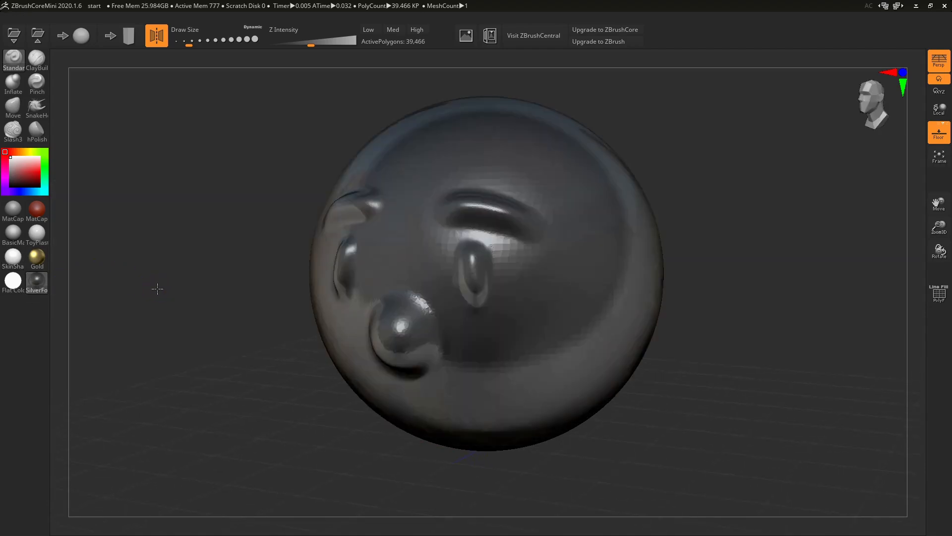
click(17, 284)
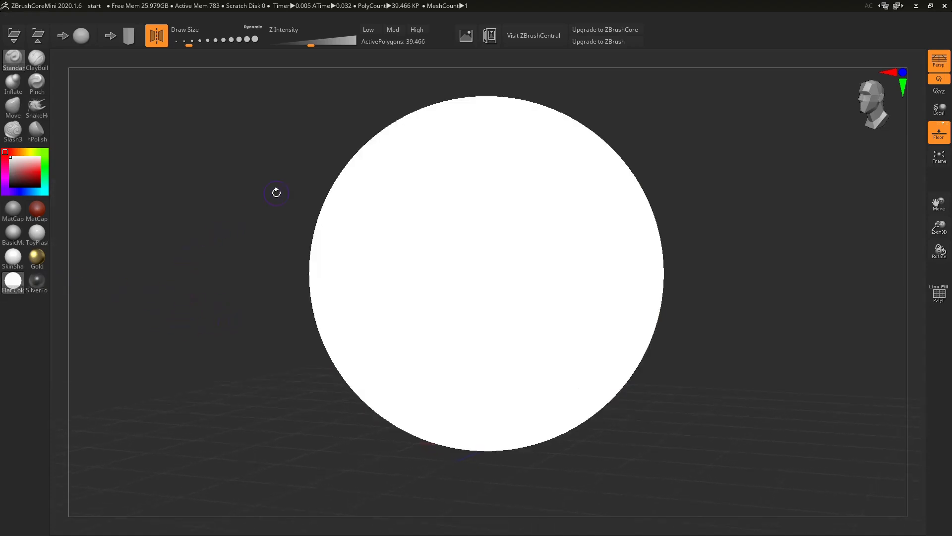
drag(253, 190, 231, 189)
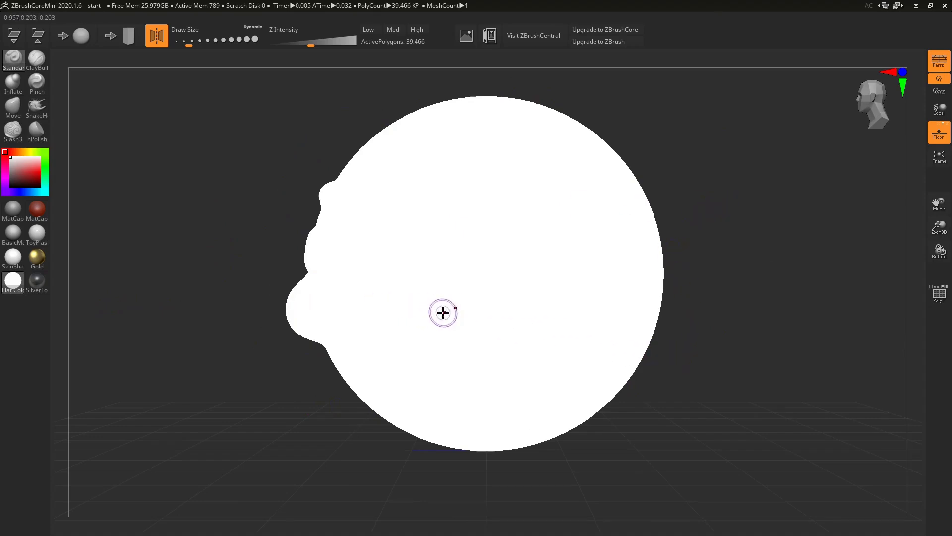
- Apply the grey MatCap material to the head again and orbit back to a slightly turned face view
click(7, 217)
mouse_move(204, 221)
mouse_down()
mouse_move(253, 238)
mouse_move(323, 138)
mouse_up()
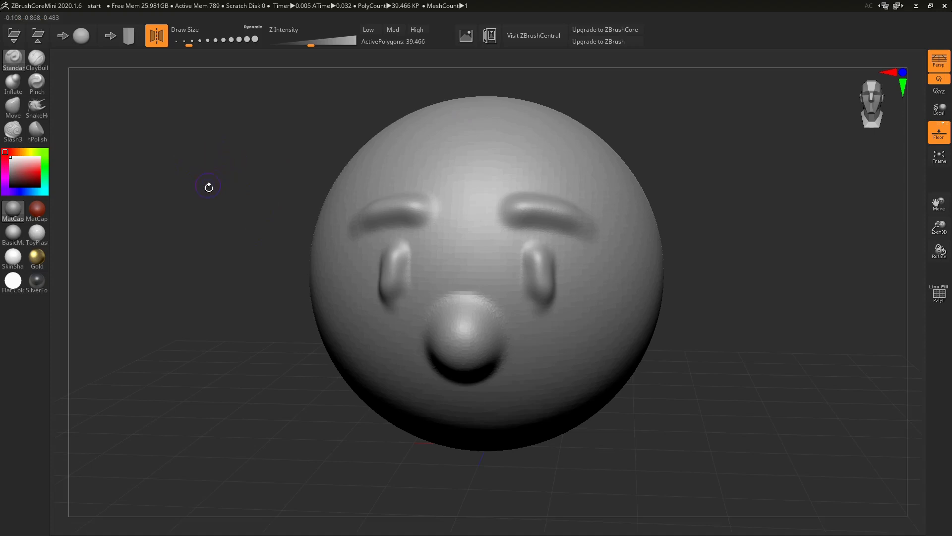
mouse_move(232, 200)
mouse_down()
mouse_move(221, 187)
mouse_move(210, 192)
mouse_up()
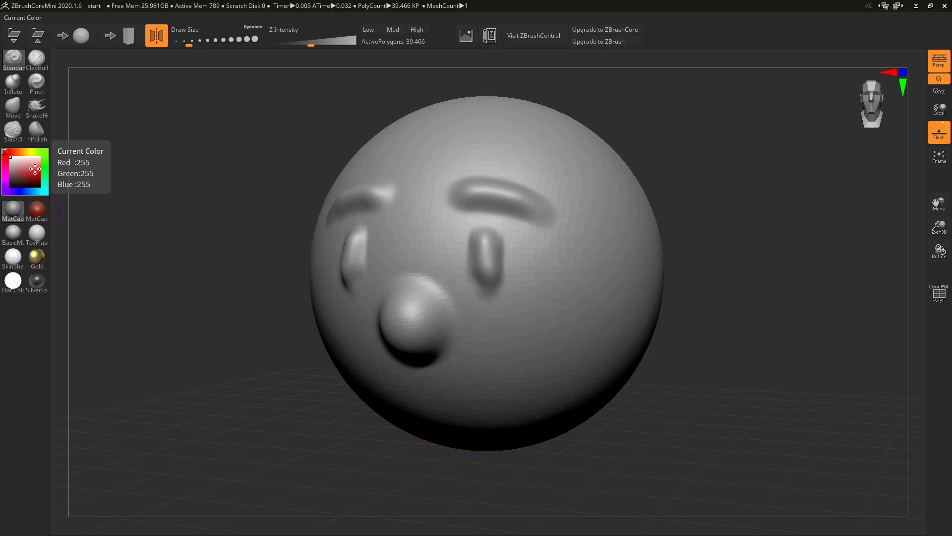
- Try pink, dark red, yellow and teal colours on the grey MatCap head, and combine the teal with the SilverFoil material
click(27, 166)
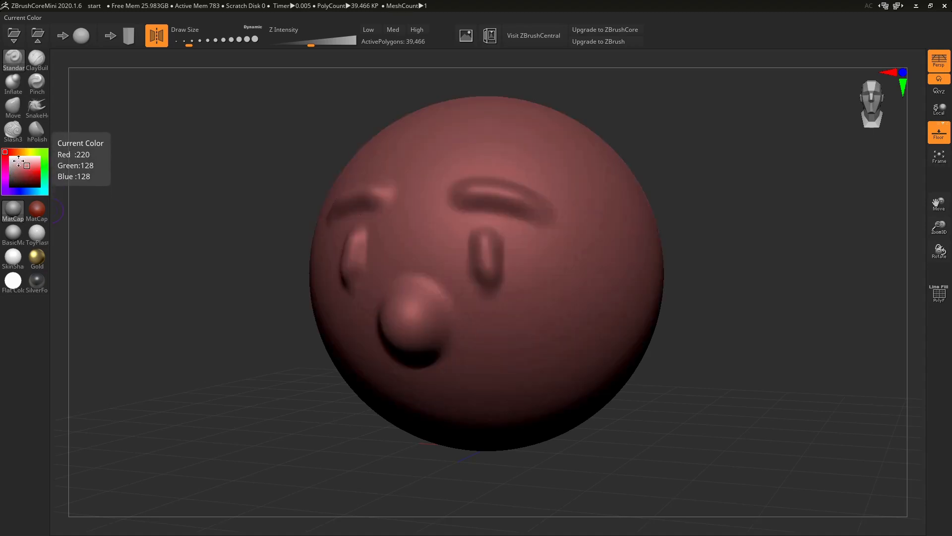
click(30, 174)
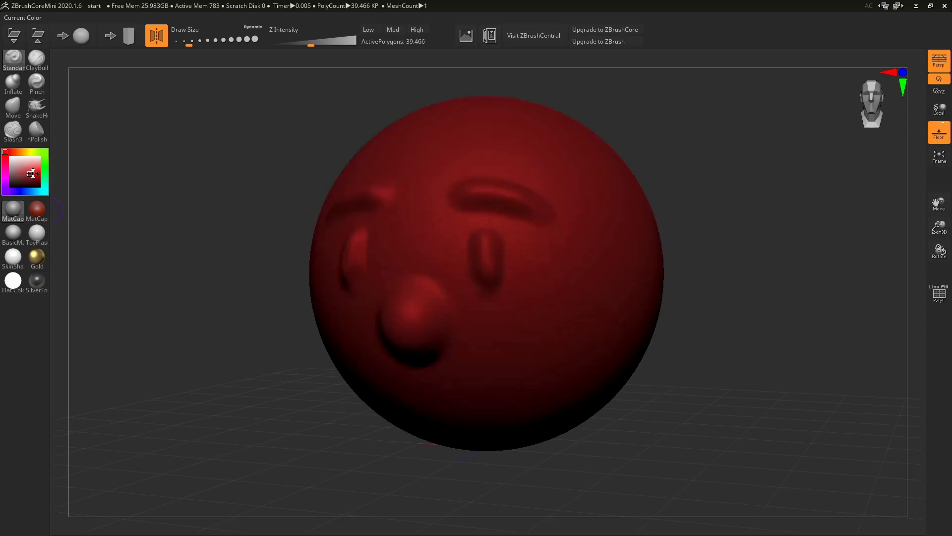
click(21, 166)
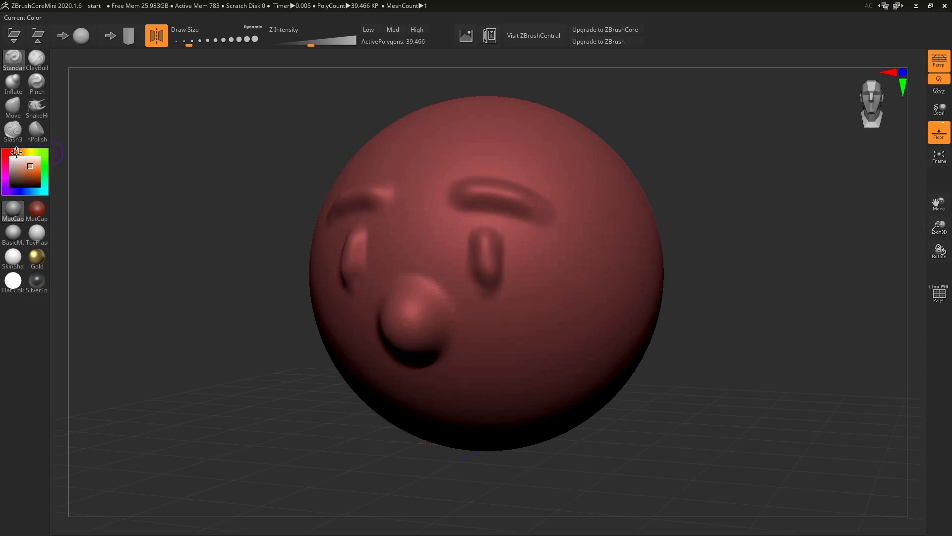
click(34, 152)
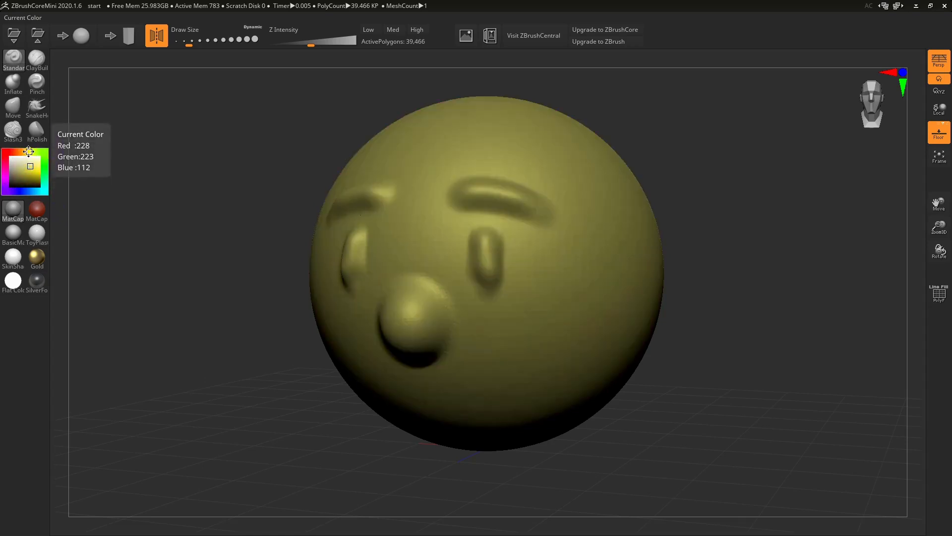
drag(44, 151, 45, 160)
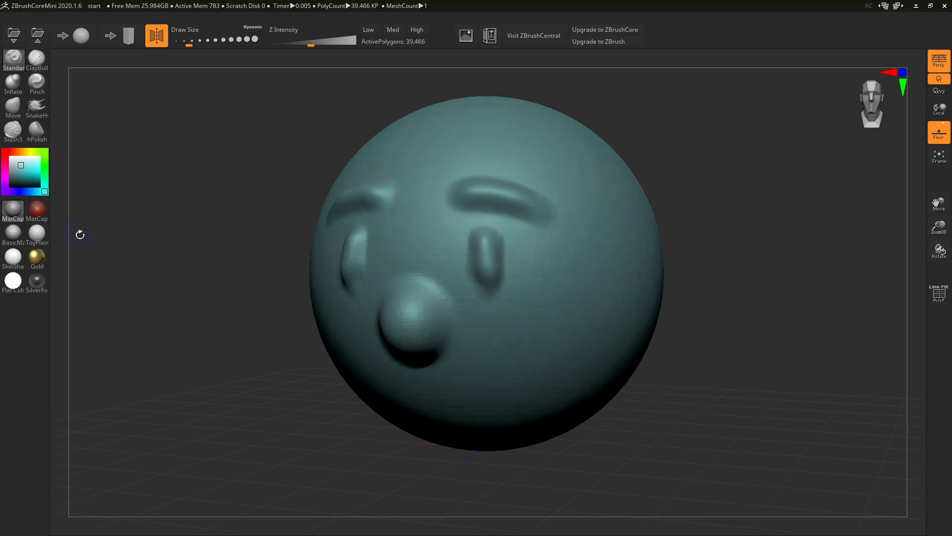
click(36, 282)
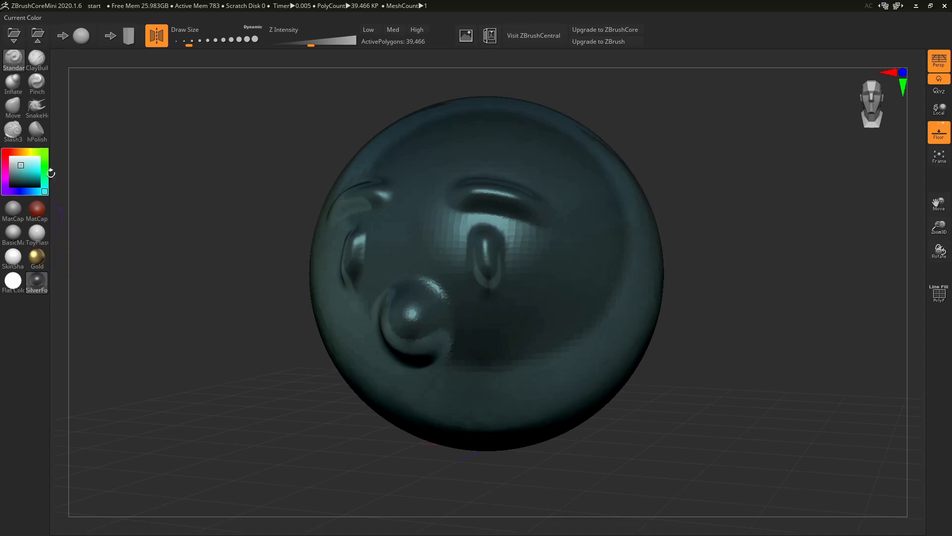
- Set the head's colour to white with the grey MatCap material and orbit slightly around it
click(11, 158)
click(14, 209)
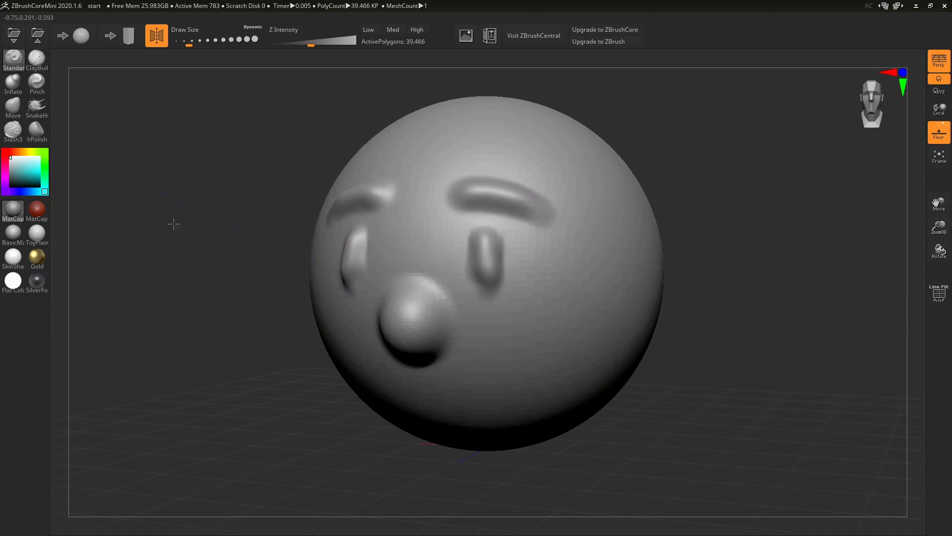
drag(174, 223, 161, 274)
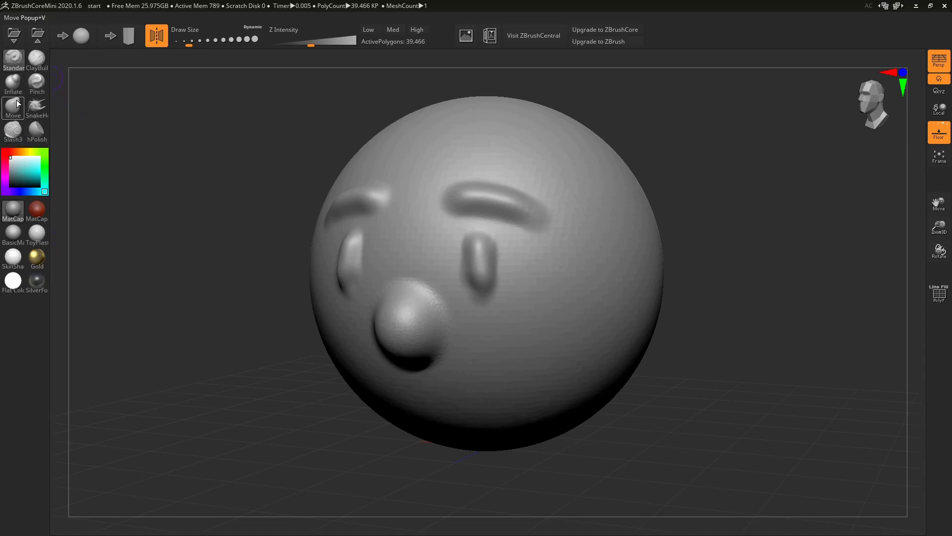
- Examine the brush choices and the Move, Frame, Local Transformations and XYZ rotation controls
click(41, 61)
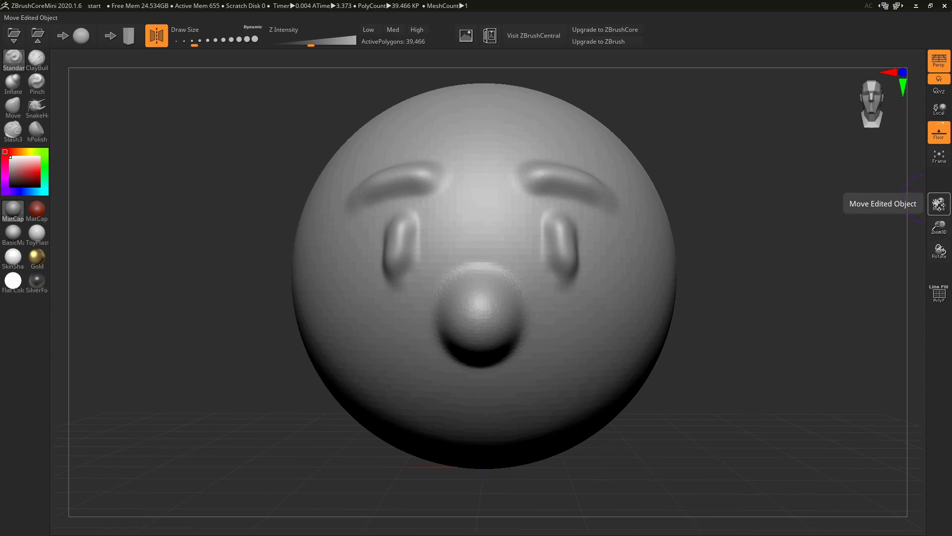
mouse_move(939, 204)
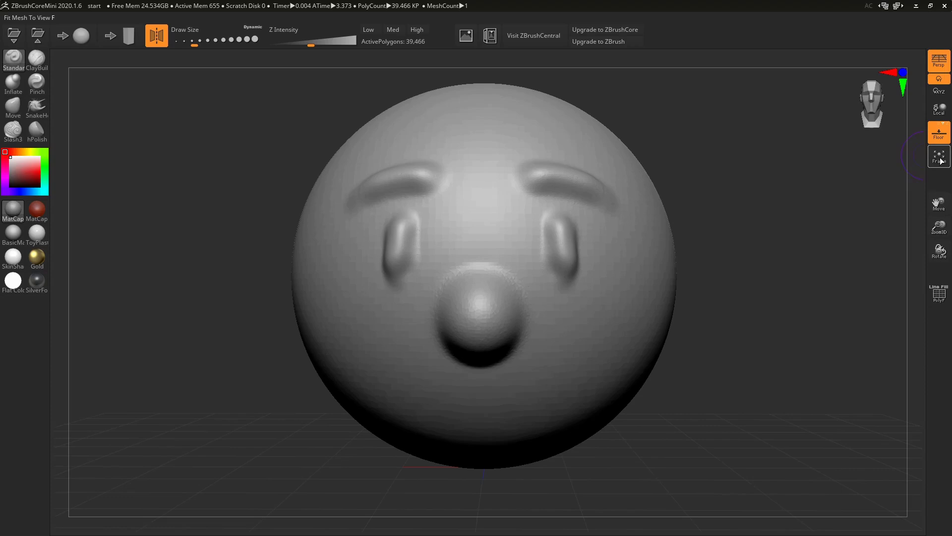
mouse_move(941, 161)
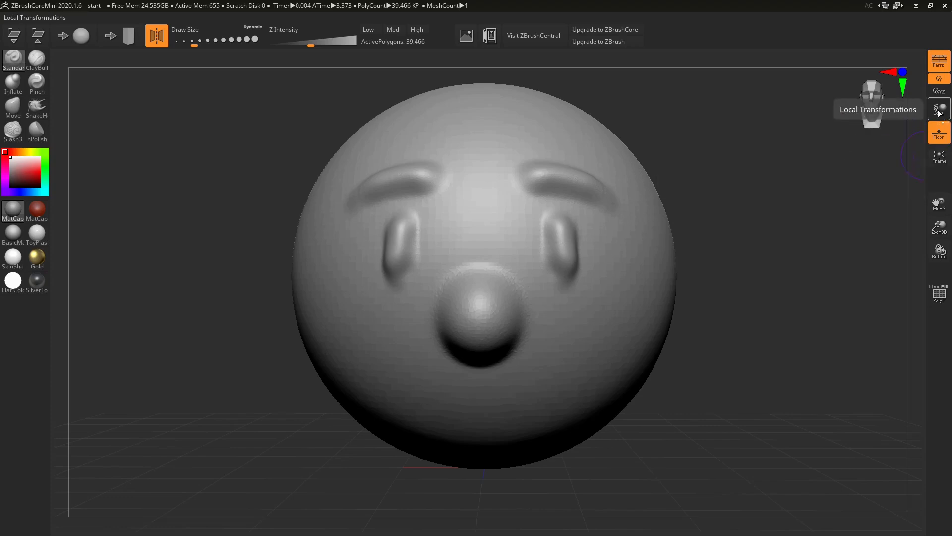
mouse_move(939, 113)
mouse_move(940, 96)
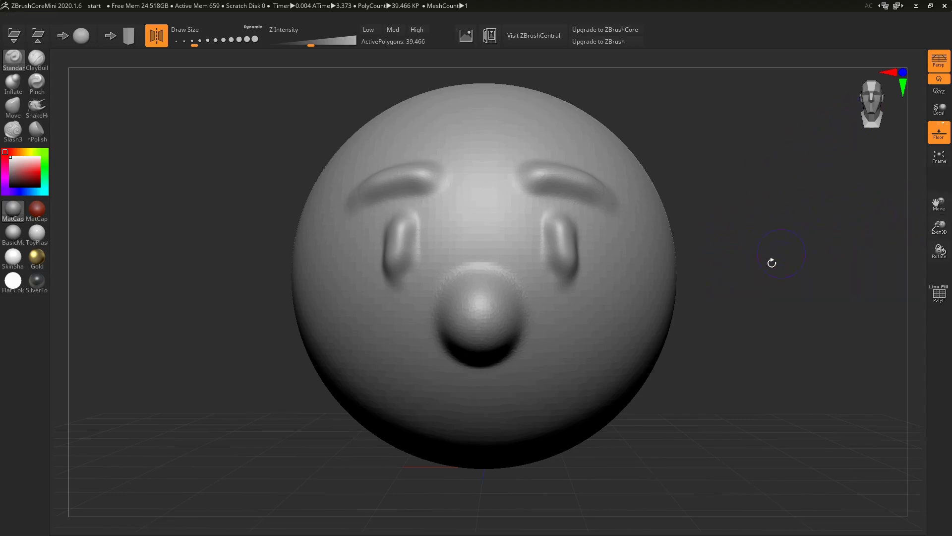
- Orbit the head toward its side, zoom in on it, and rotate the view further
mouse_move(793, 217)
right_down()
mouse_move(769, 213)
mouse_move(775, 234)
right_up()
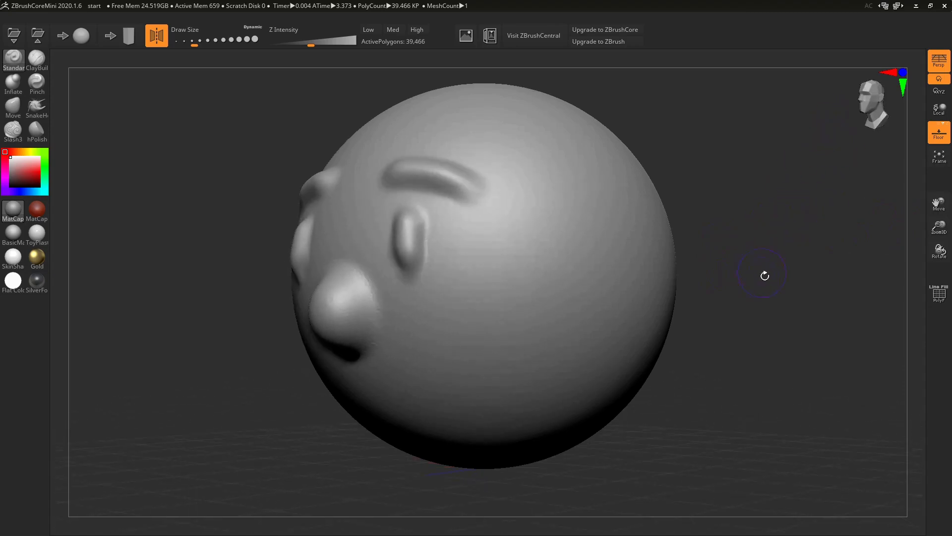
mouse_move(763, 276)
ctrl+right_down()
mouse_move(754, 267)
mouse_move(757, 282)
mouse_move(731, 283)
mouse_move(791, 272)
mouse_move(768, 257)
mouse_move(841, 294)
ctrl+right_up()
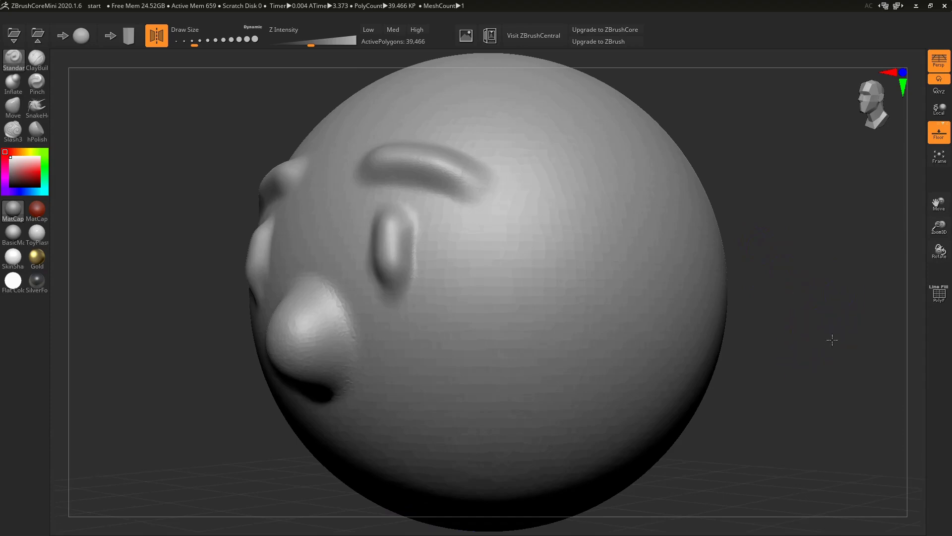
mouse_move(833, 340)
right_down()
mouse_move(831, 356)
mouse_move(814, 330)
mouse_move(746, 283)
mouse_move(776, 287)
mouse_move(762, 289)
mouse_move(753, 251)
right_up()
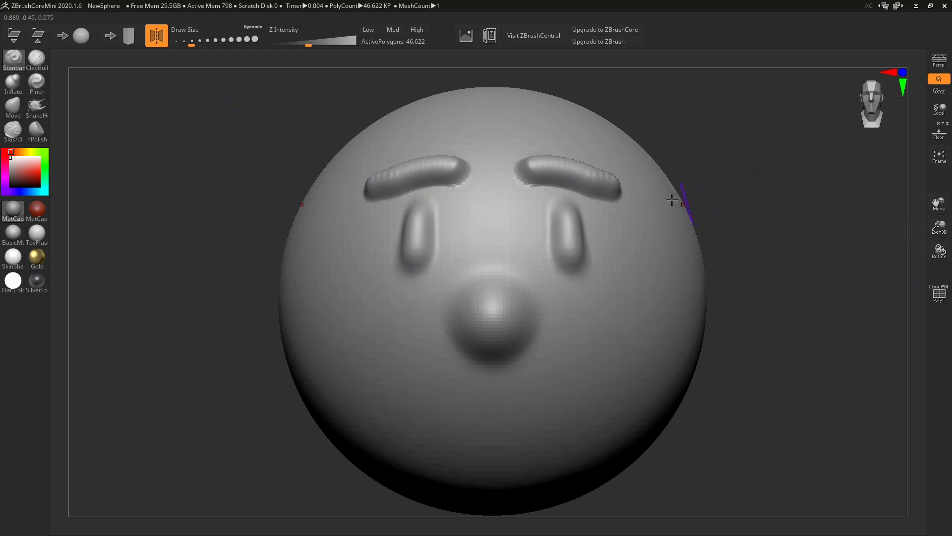
- Orbit around the NewSphere head and shift it off-centre at a smaller size
drag(734, 190, 794, 194)
mouse_move(805, 288)
alt+mouse_down()
mouse_move(776, 298)
mouse_move(789, 265)
alt+mouse_up()
alt+drag(756, 238, 712, 243)
mouse_move(664, 217)
mouse_down()
mouse_move(691, 230)
mouse_move(691, 255)
mouse_move(687, 223)
mouse_up()
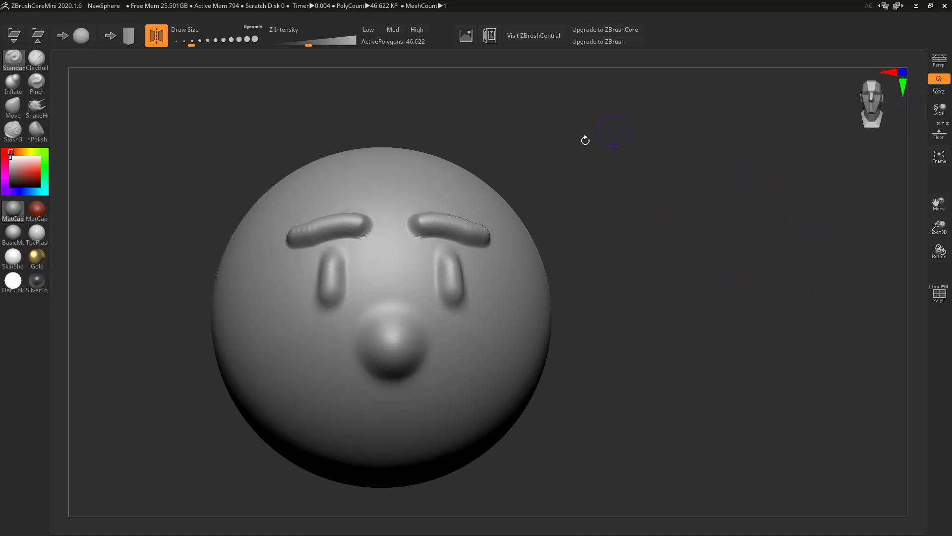
- Enable perspective and move the head back to the middle of the canvas
click(939, 59)
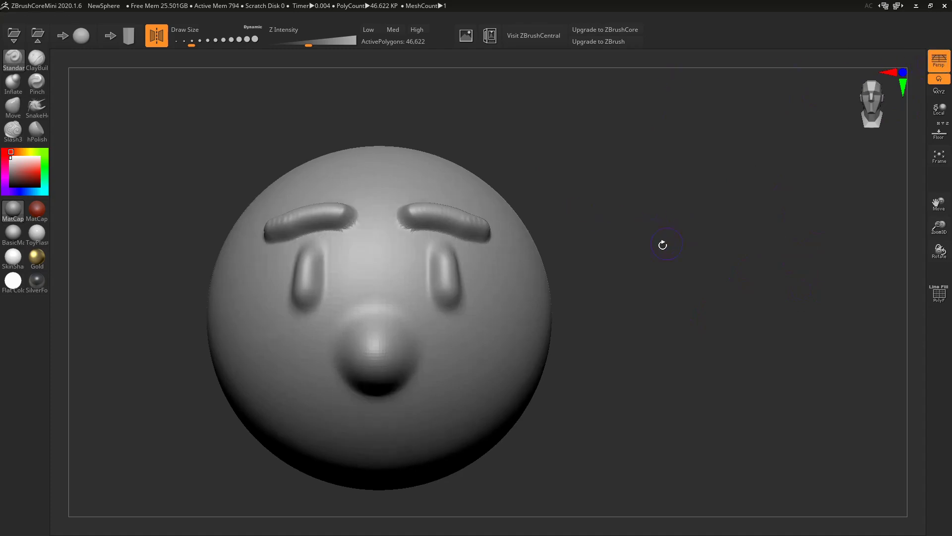
alt+drag(650, 249, 750, 239)
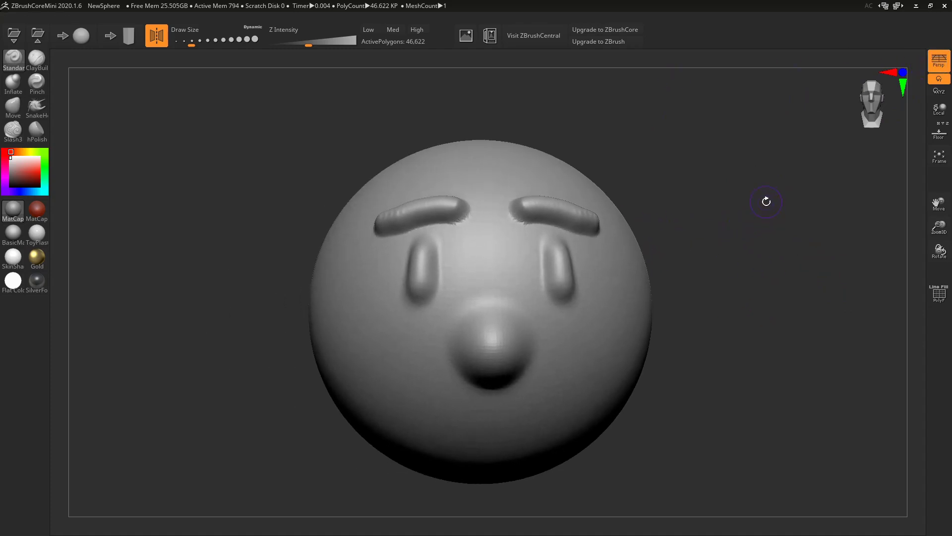